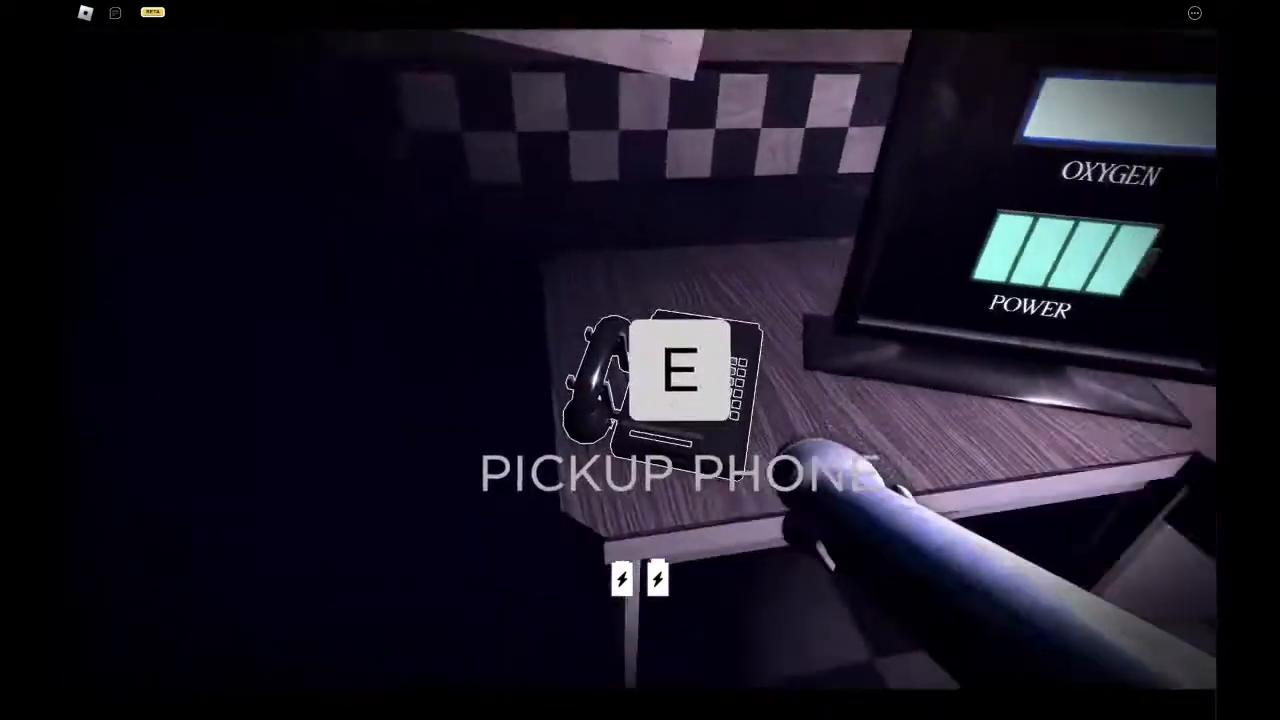
# Answer the office phone, check the West Hallway camera feed and leave the cameras
pyautogui.press('e')
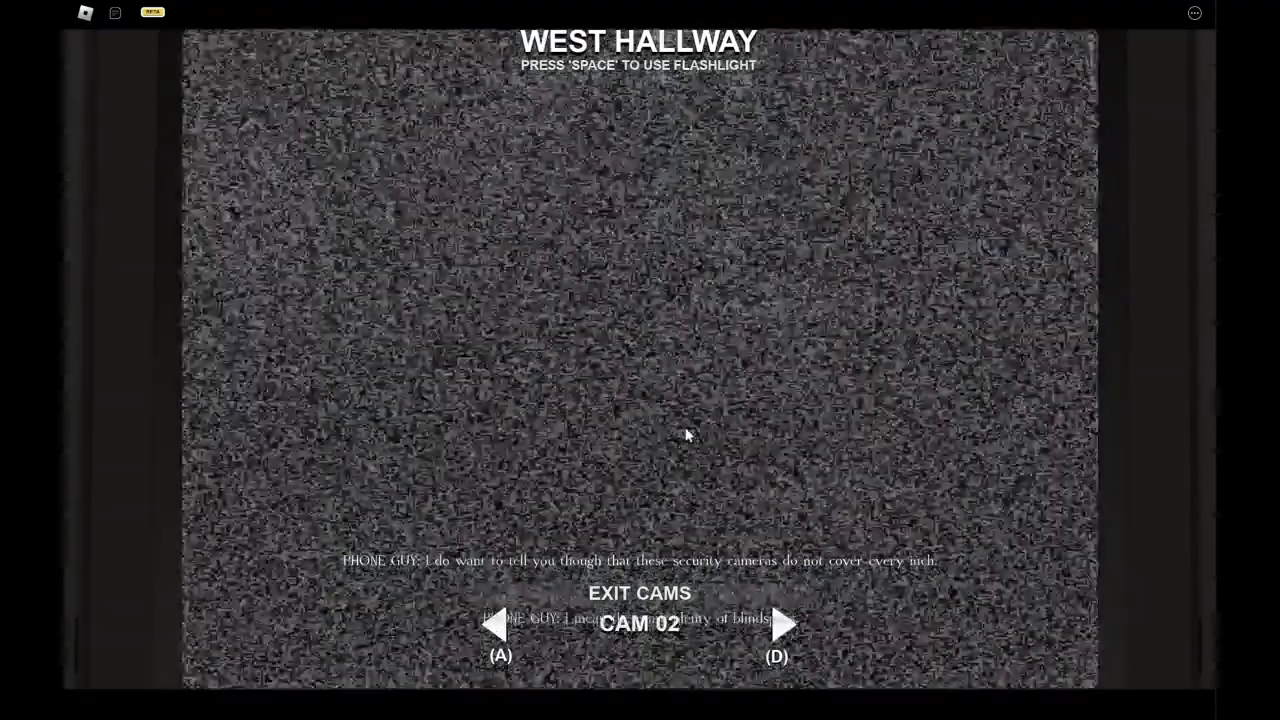
pyautogui.press('a')
pyautogui.click(640, 594)
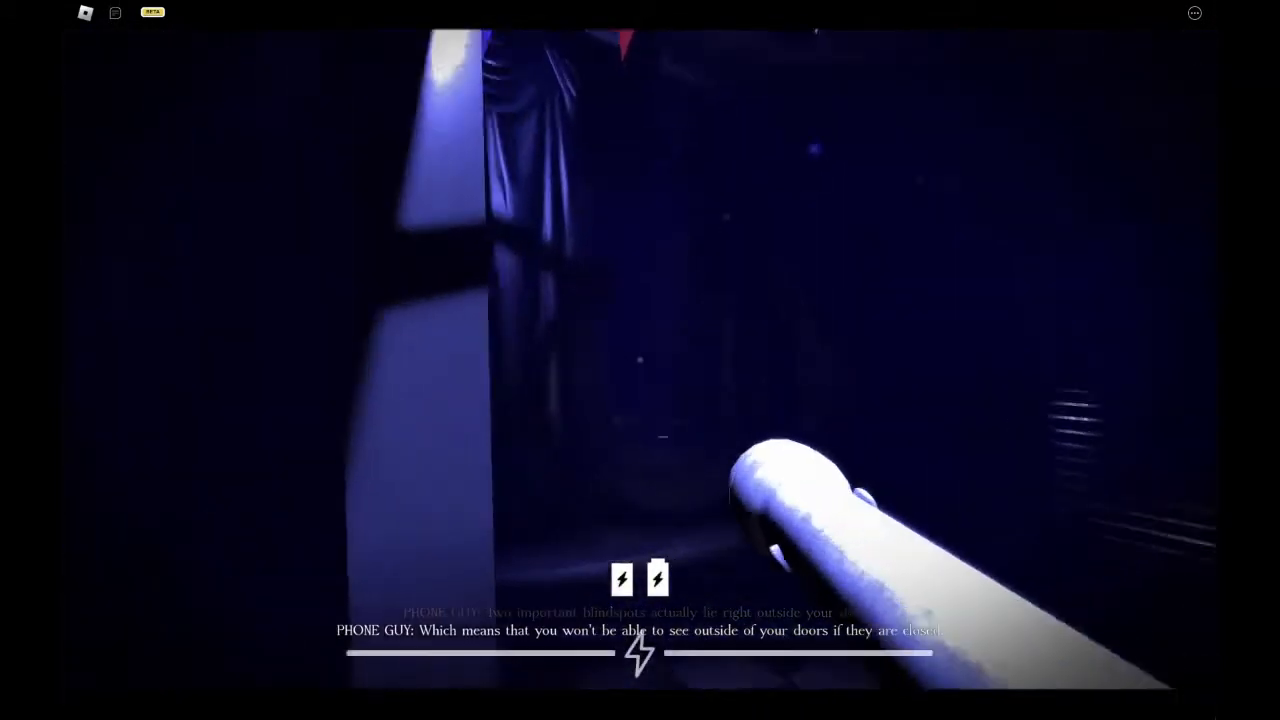
# Turn toward the curtain and walk into the hallway by the door, reaching Freddy's intro card
pyautogui.press('e')
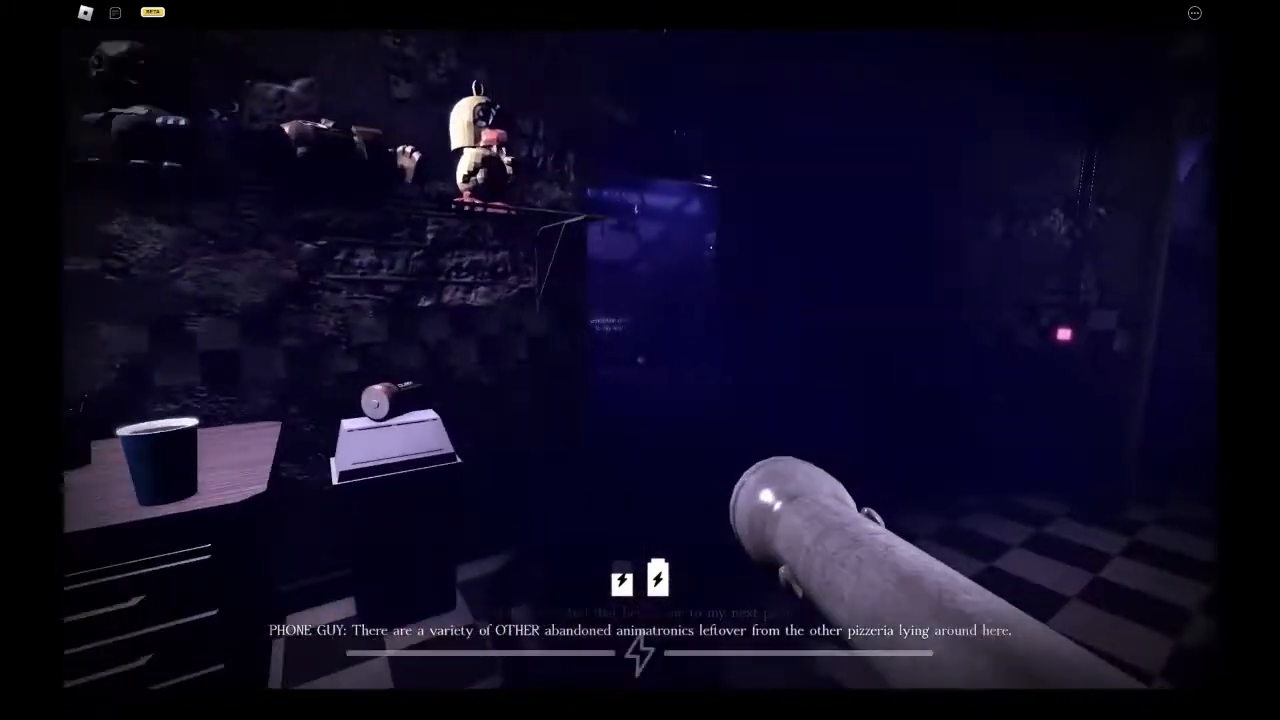
pyautogui.press('e')
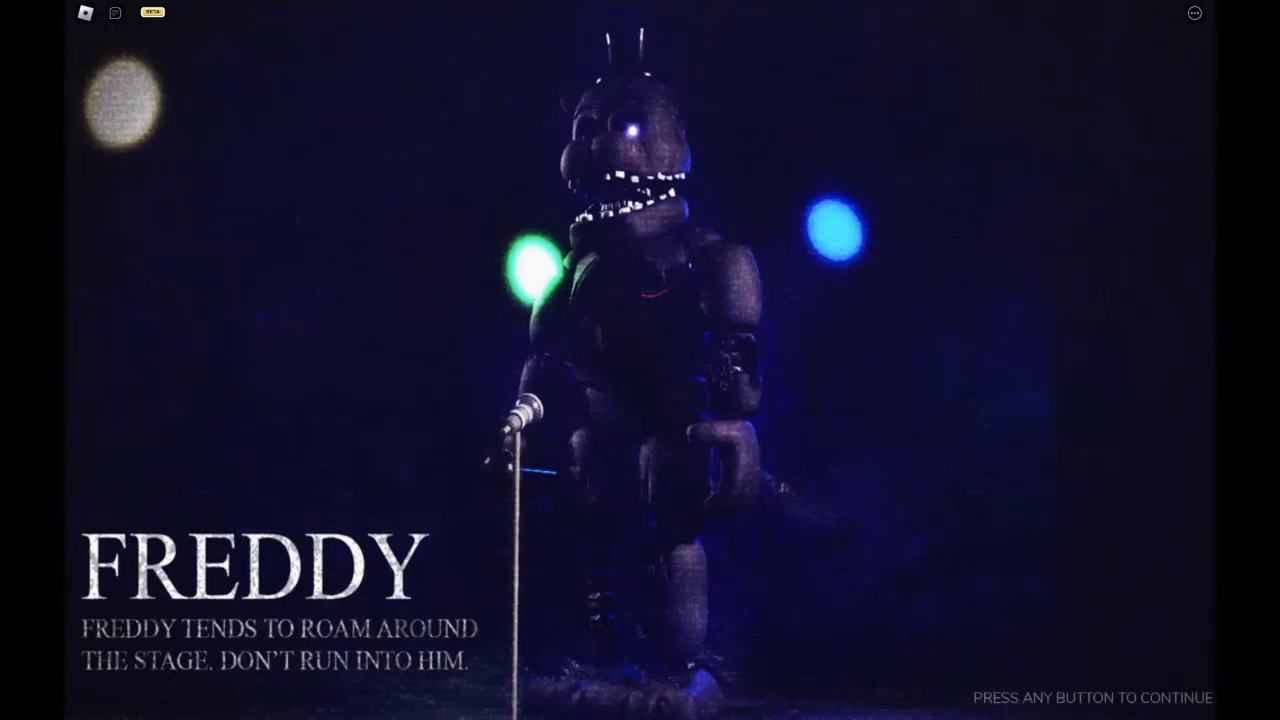
# Dismiss Freddy's introduction screen and move into the hallway toward the door
pyautogui.press('space')
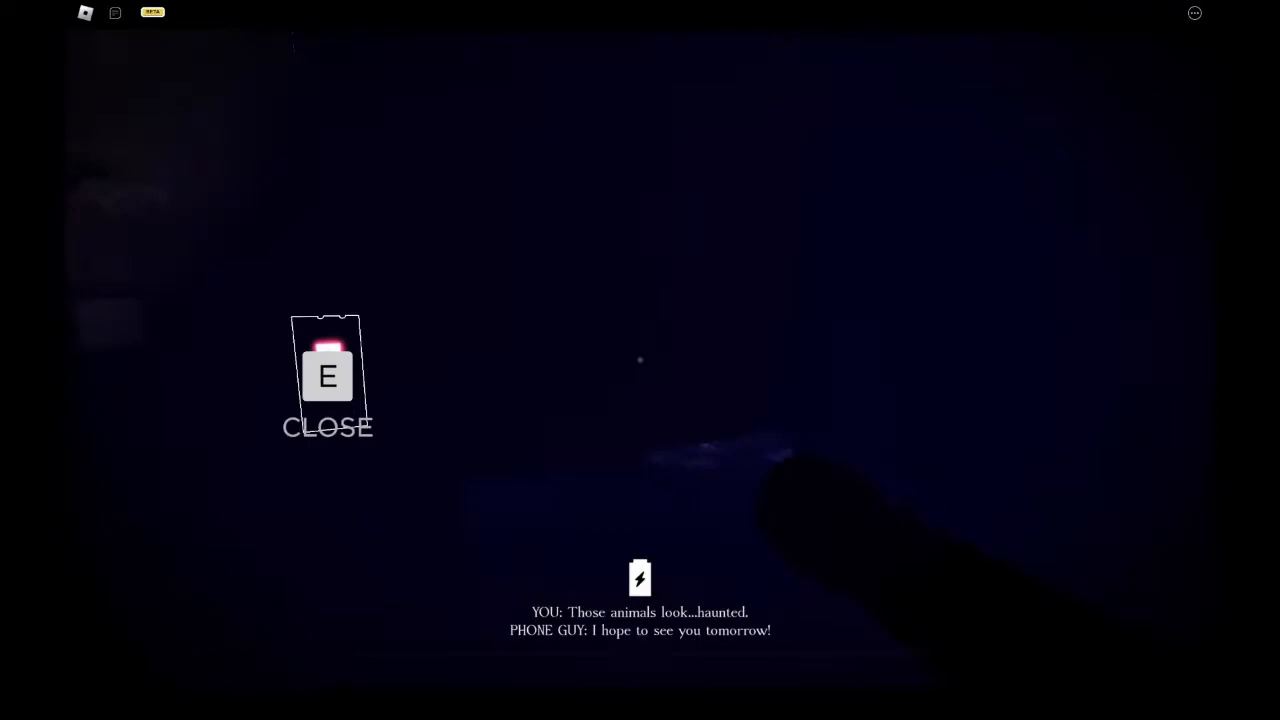
pyautogui.press('w')
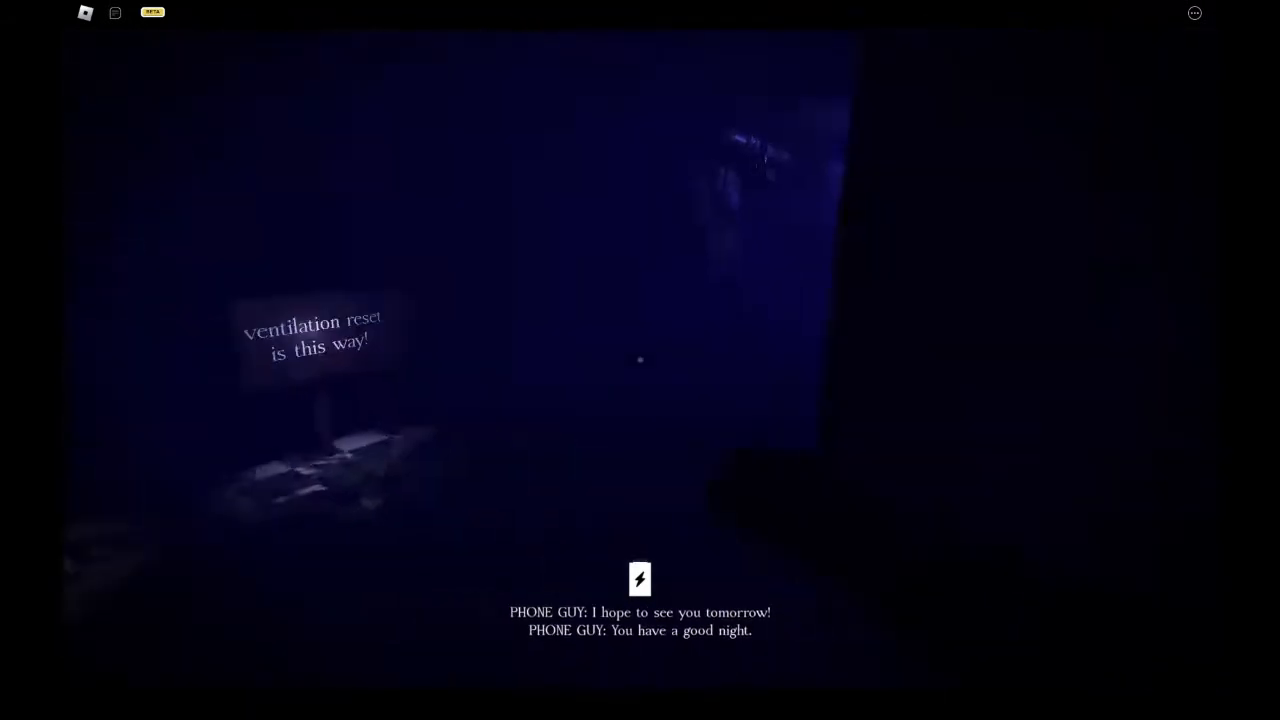
# Work the door shutter and shut it on the approaching animatronic
pyautogui.press('e')
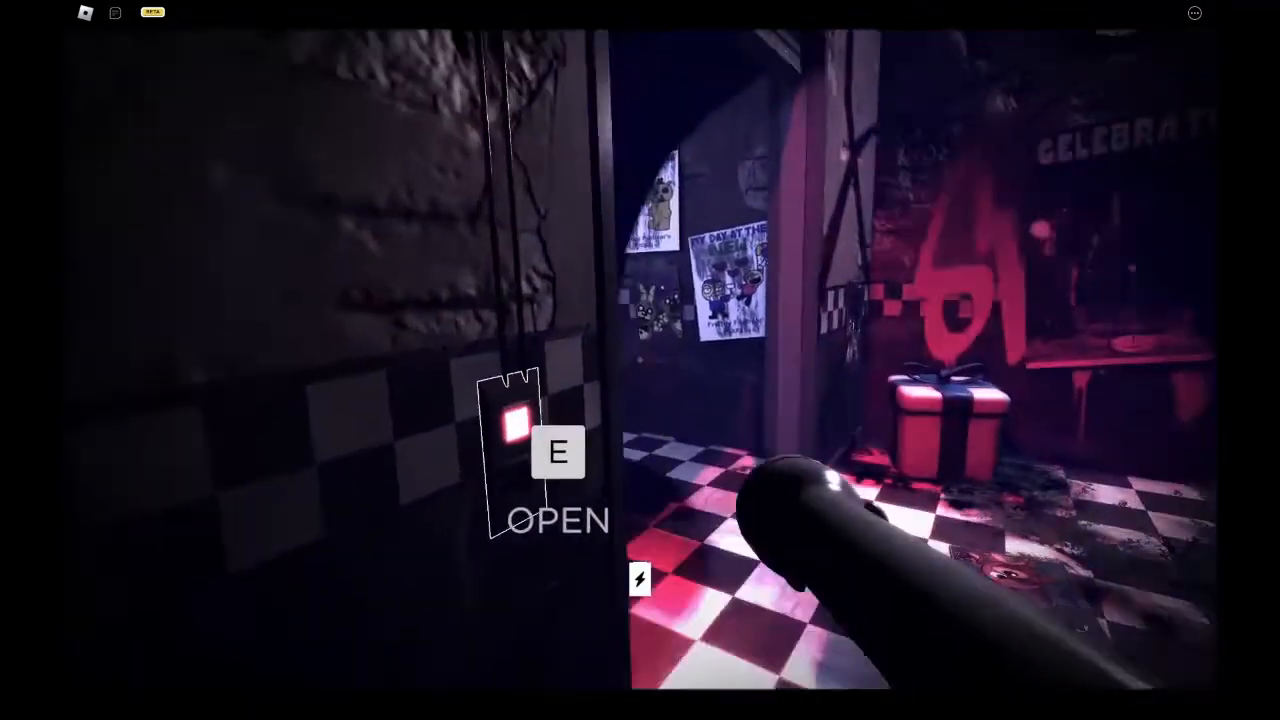
pyautogui.press('e')
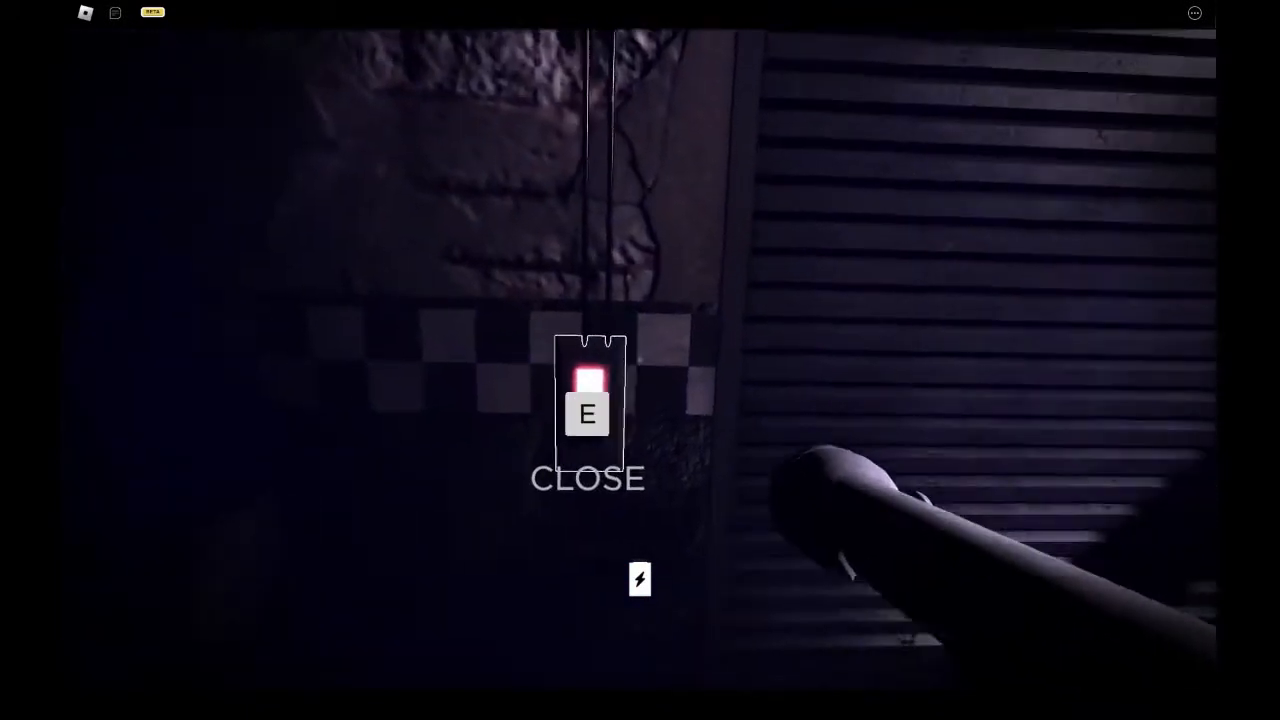
pyautogui.press('e')
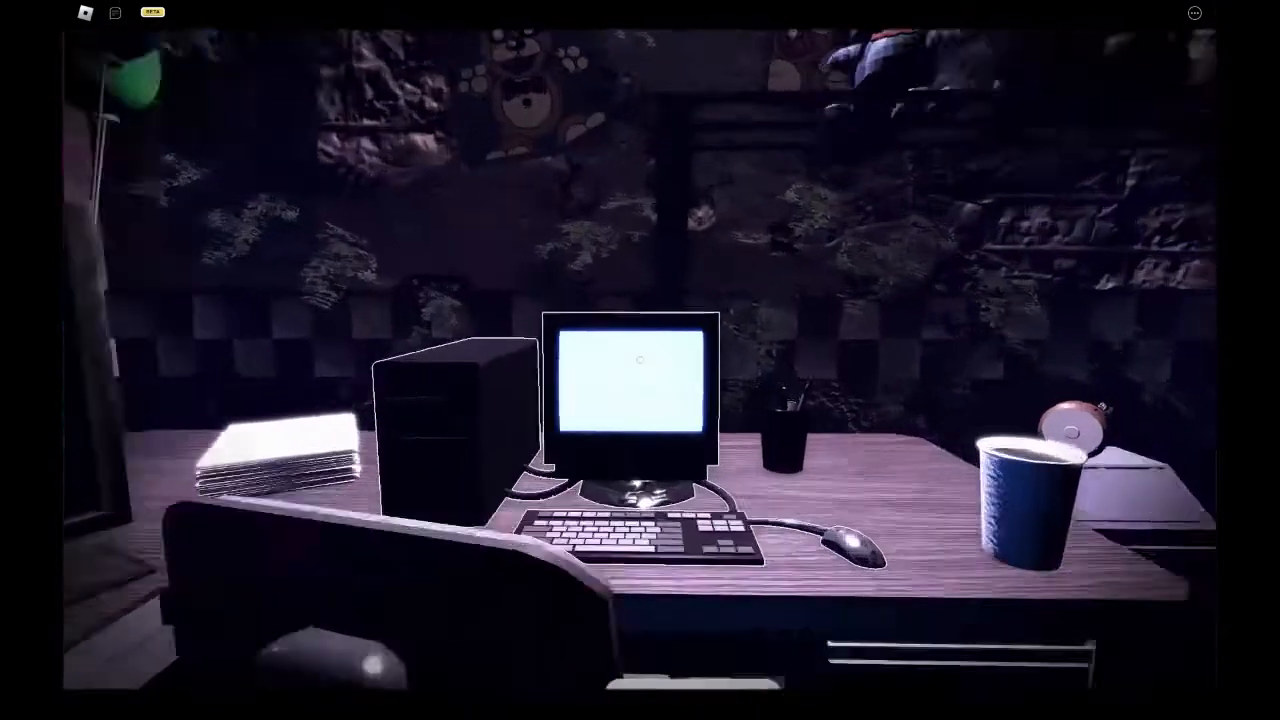
# Turn from the desk to the shutter and collect the battery on the box
pyautogui.press('e')
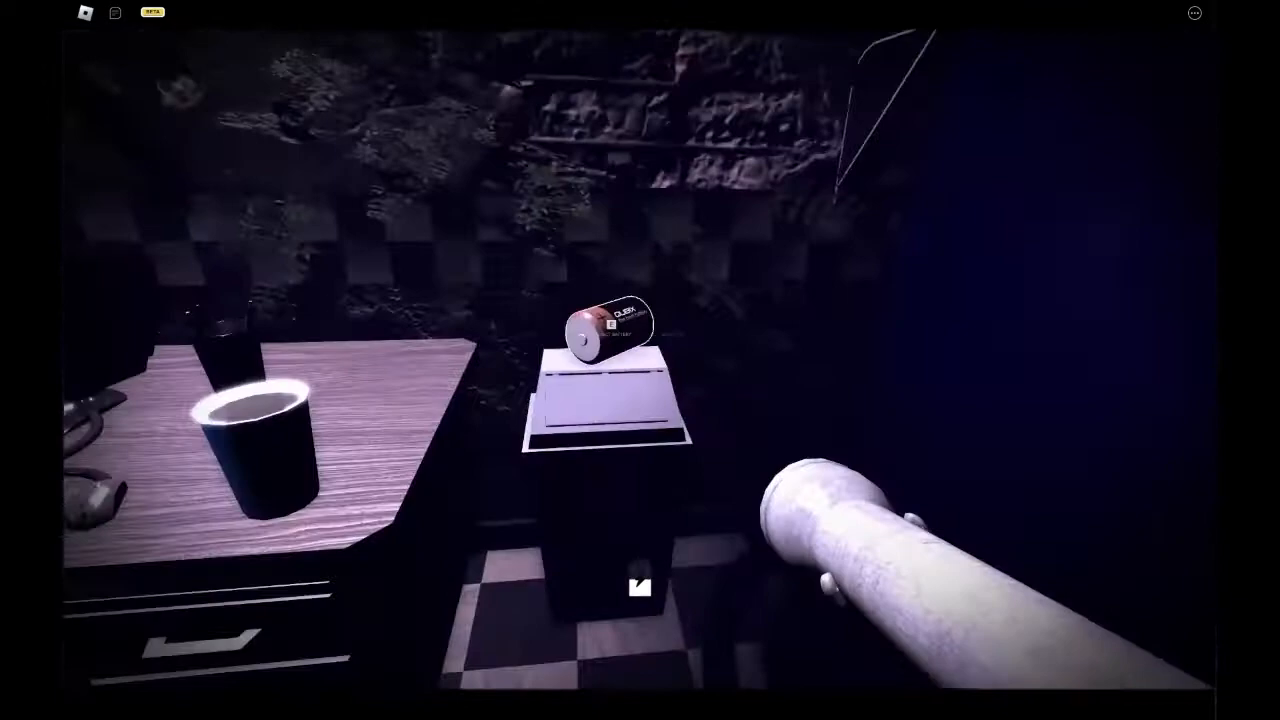
pyautogui.press('w')
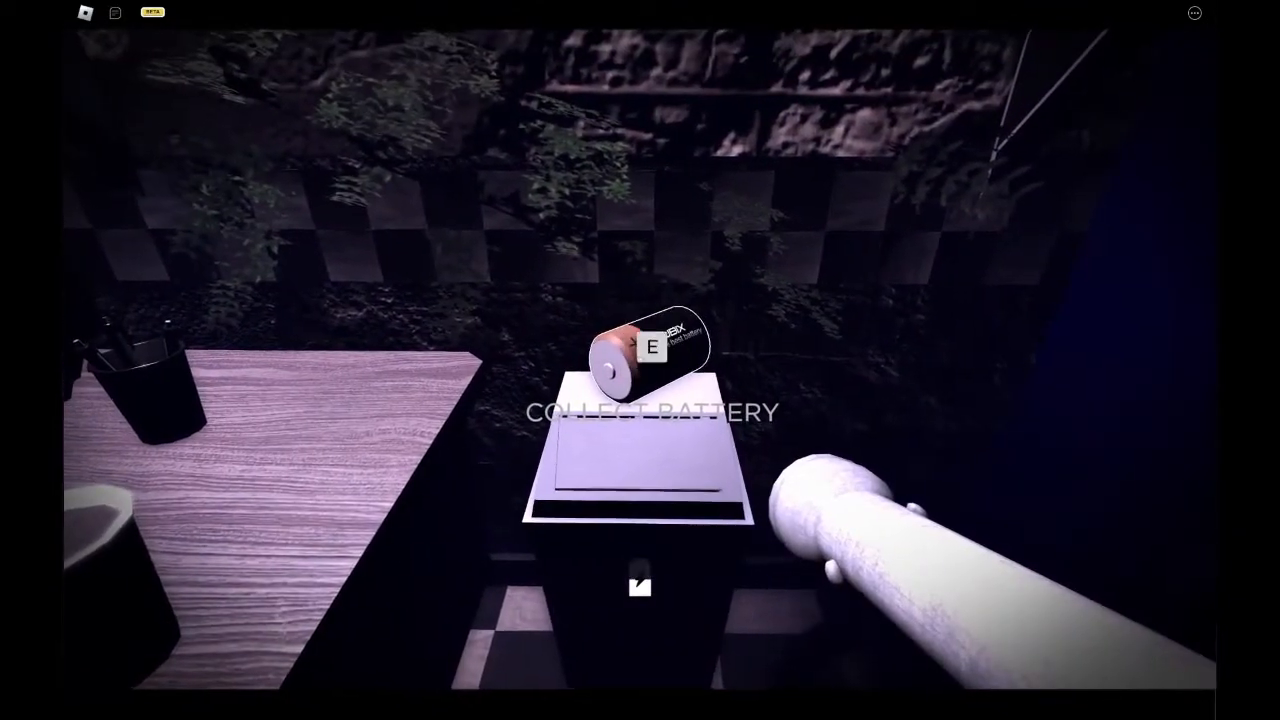
pyautogui.press('w')
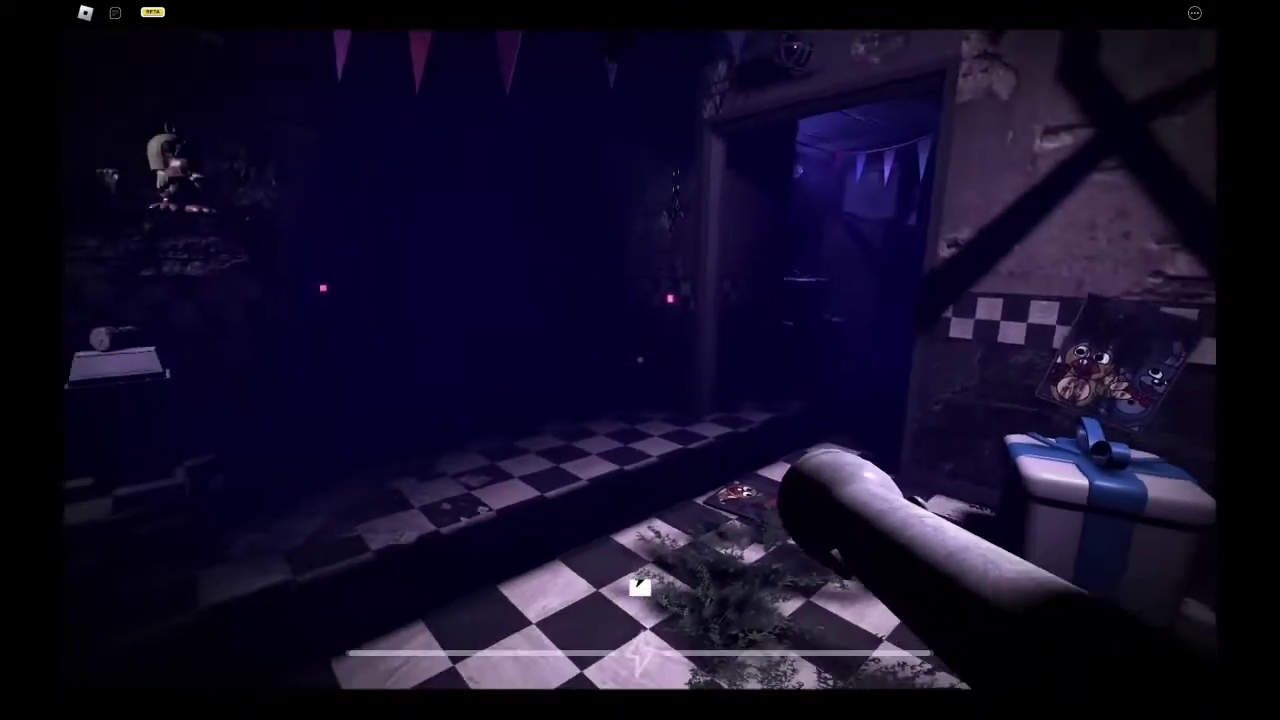
# Walk past the Dining map into the hallway and light it with the flashlight
pyautogui.press('w')
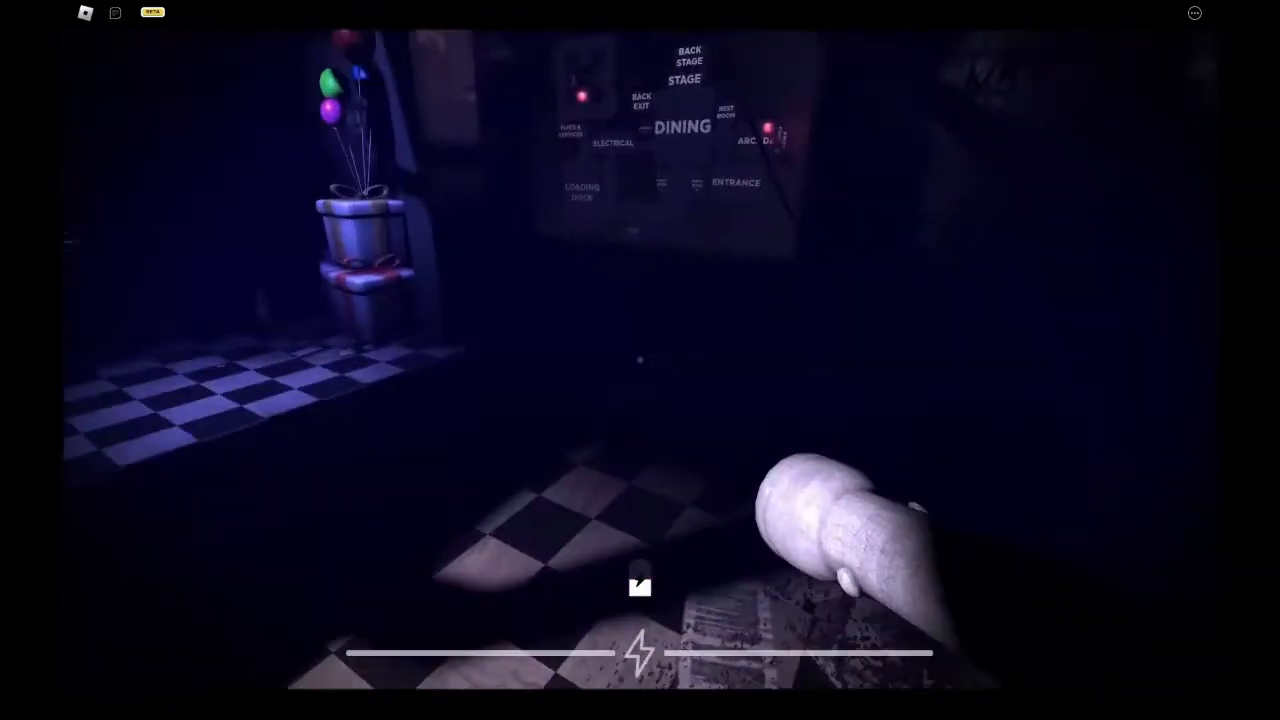
pyautogui.press('w')
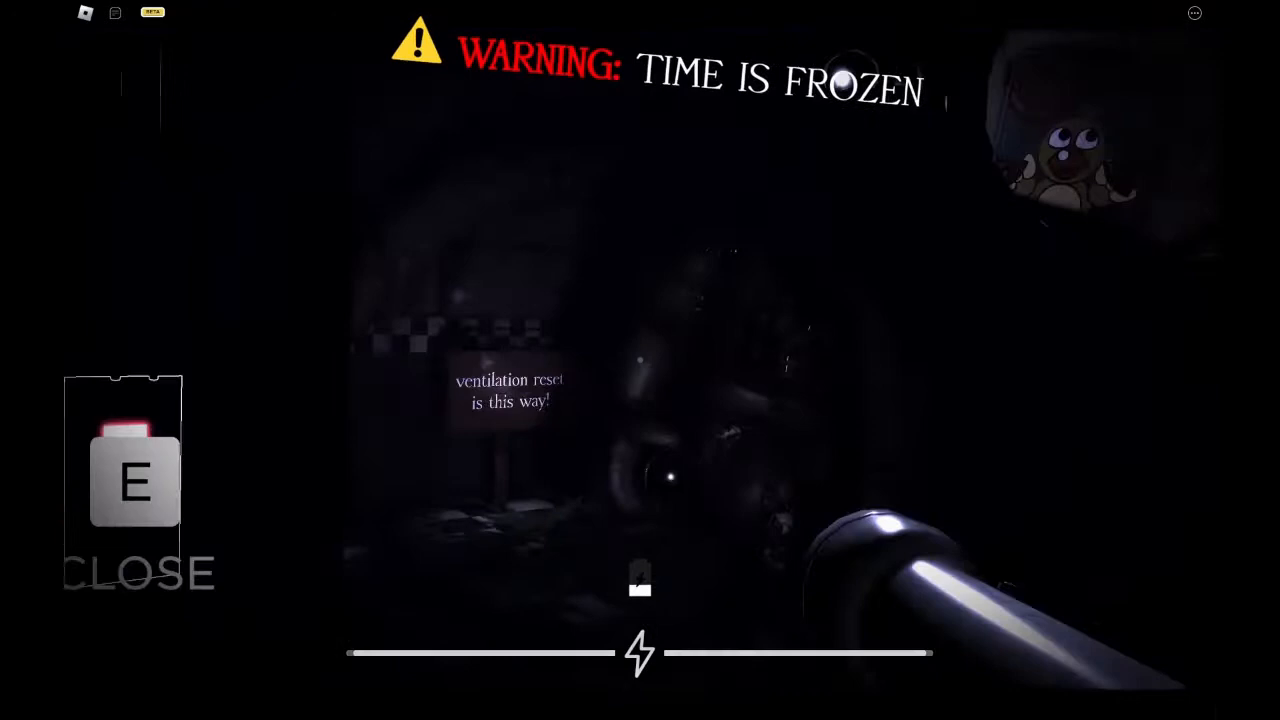
pyautogui.press('f')
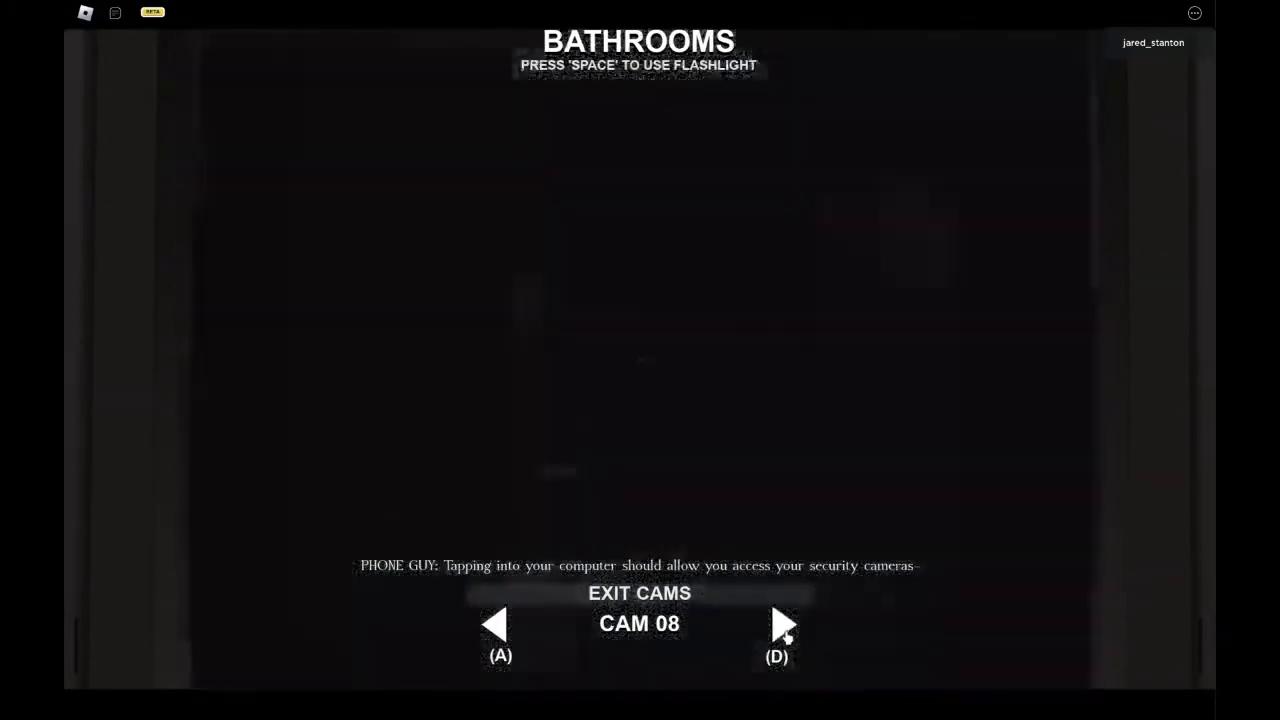
# Cycle the camera feeds from Bathrooms through Front Desk, Electrical Room, Parts & Services to North Generator
pyautogui.click(786, 628)
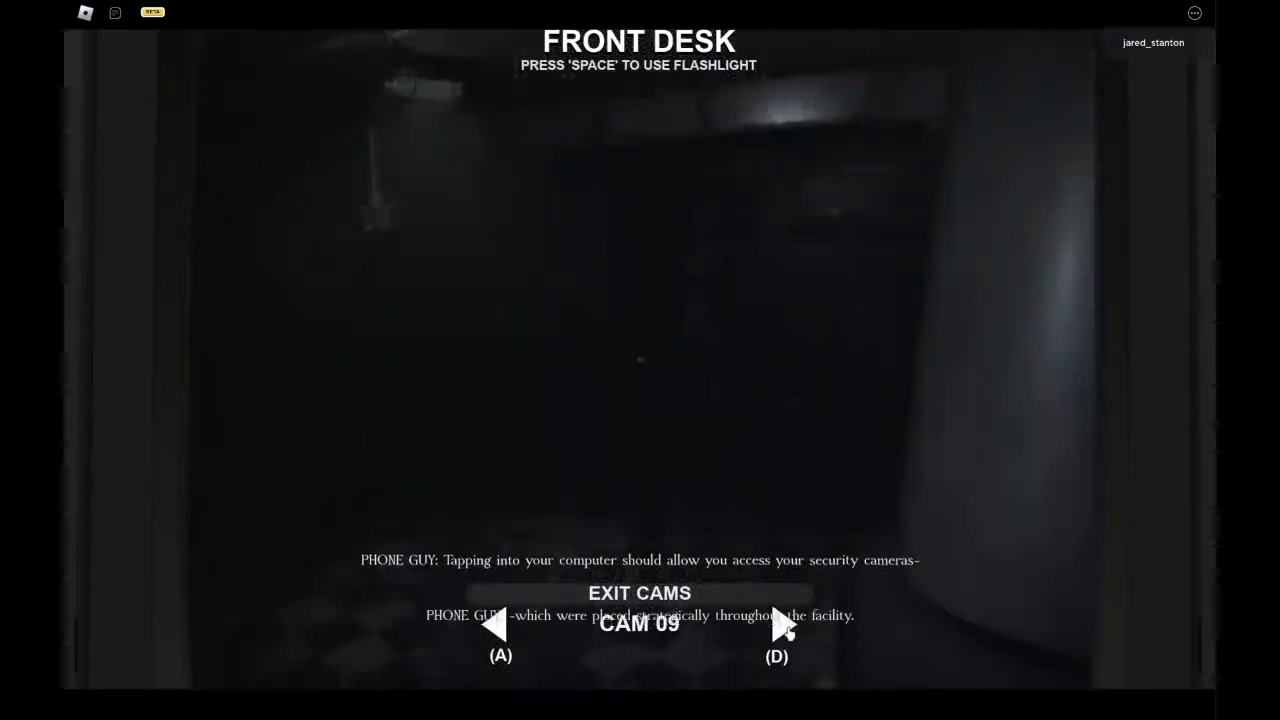
pyautogui.click(786, 628)
pyautogui.click(788, 632)
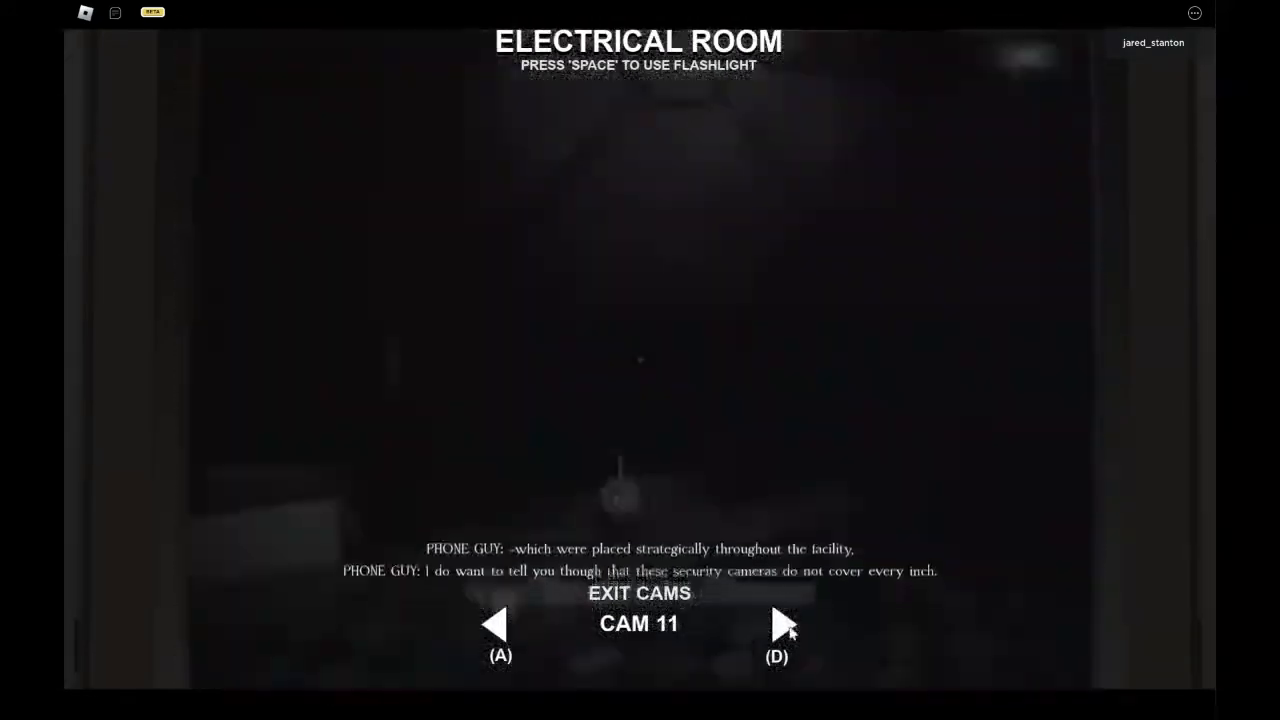
pyautogui.click(788, 634)
pyautogui.click(773, 632)
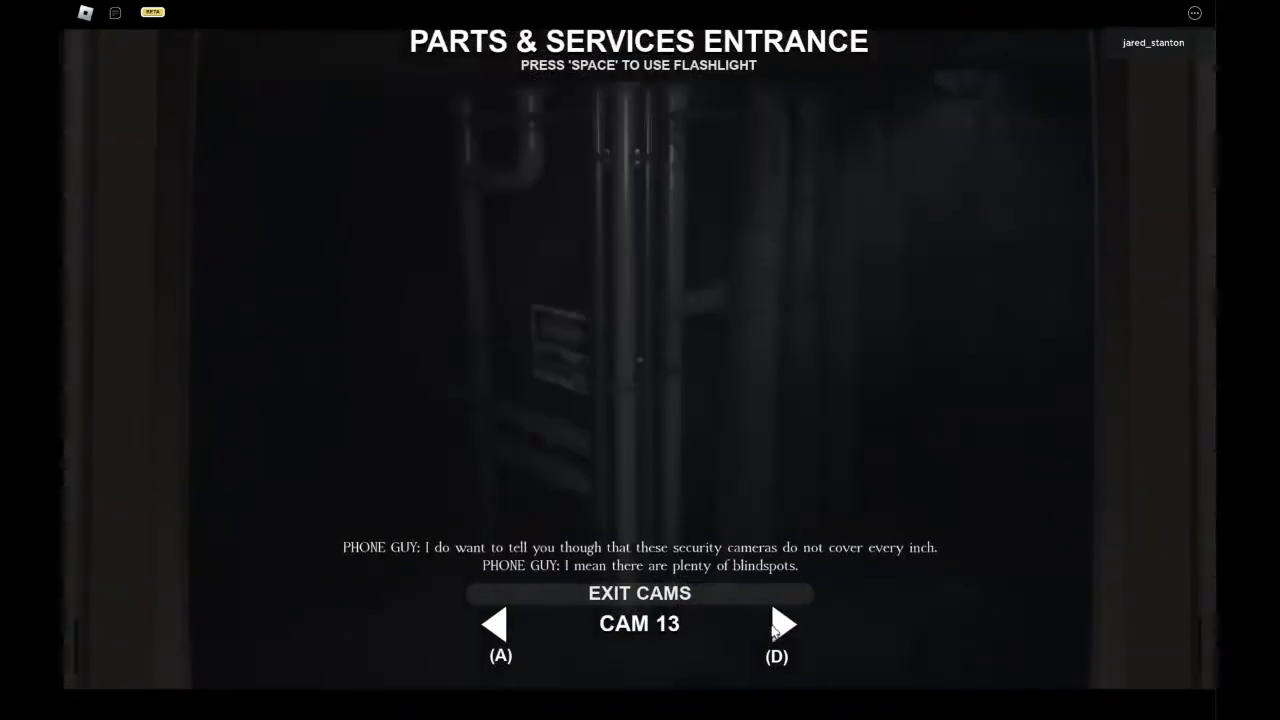
pyautogui.click(782, 625)
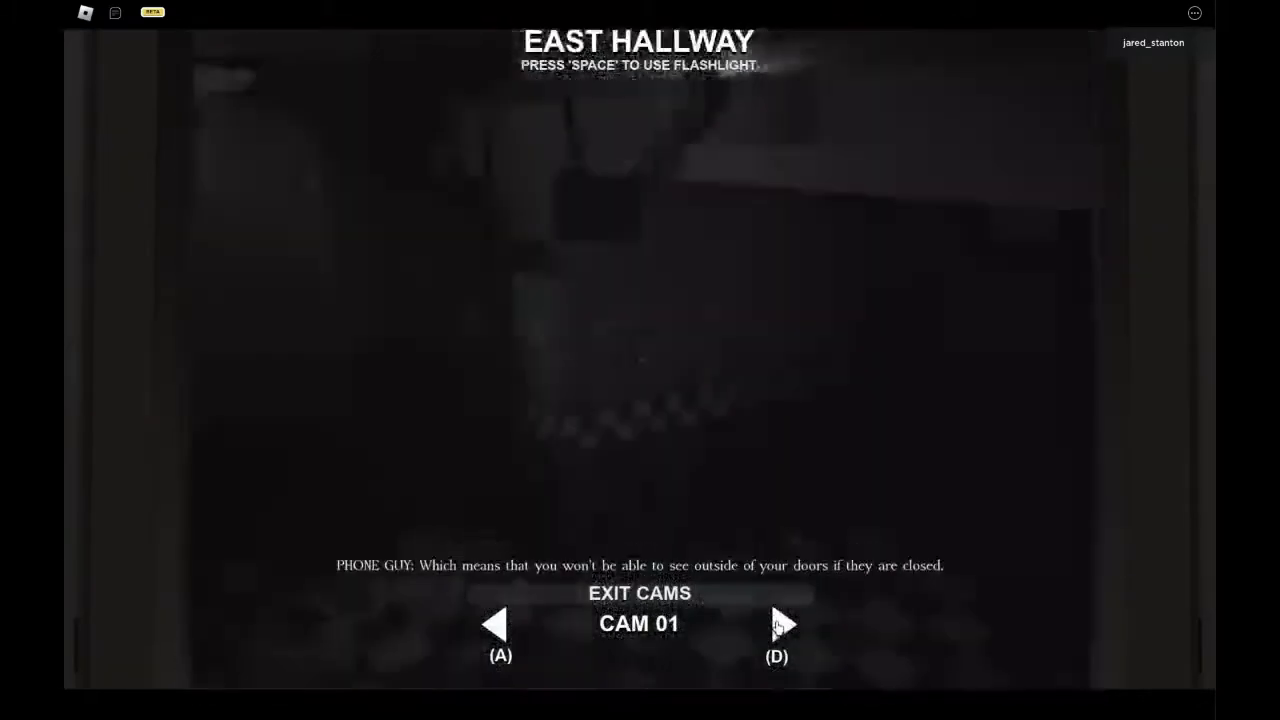
# Close the cameras and walk past the power generators sign into the generator area toward the vent
pyautogui.click(640, 593)
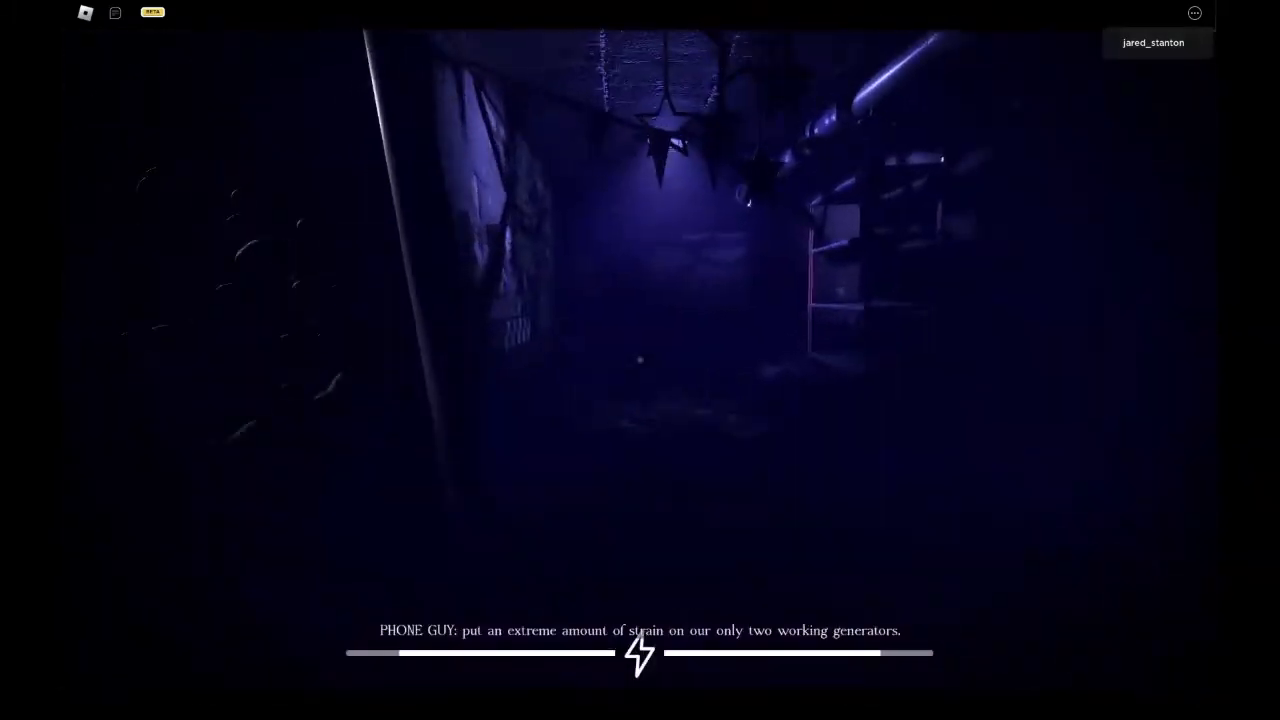
pyautogui.press('f')
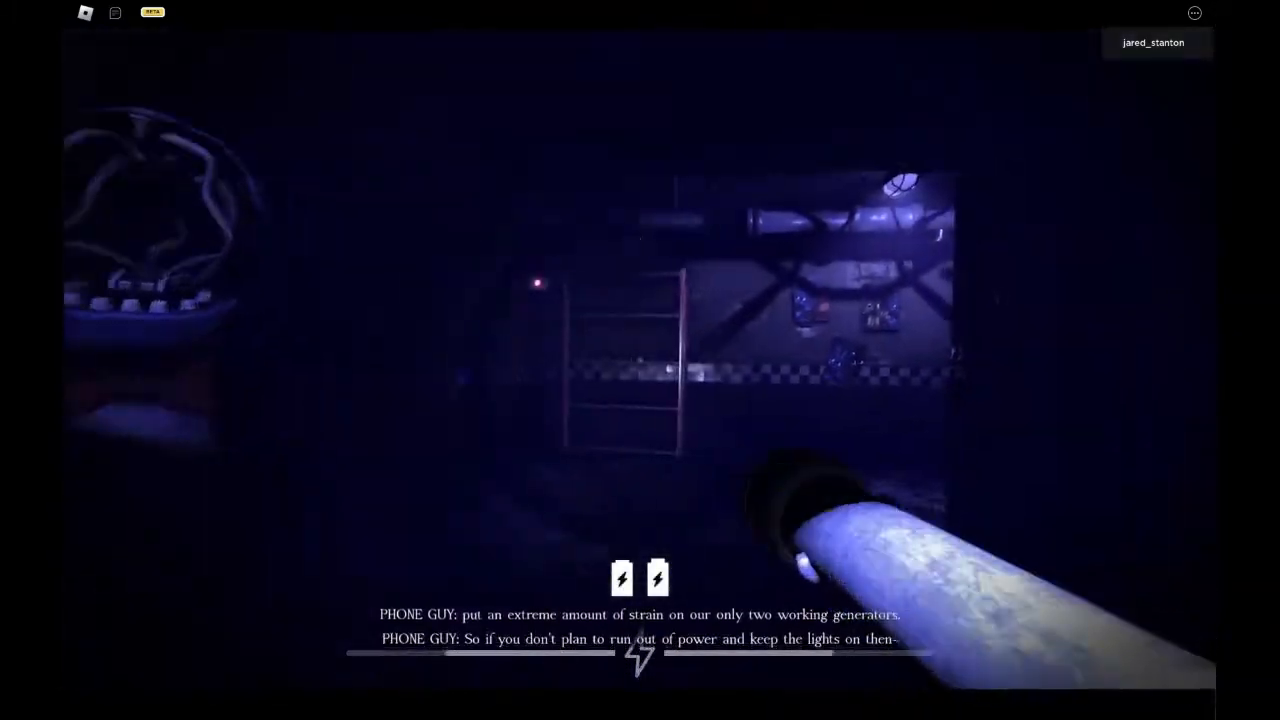
pyautogui.press('w')
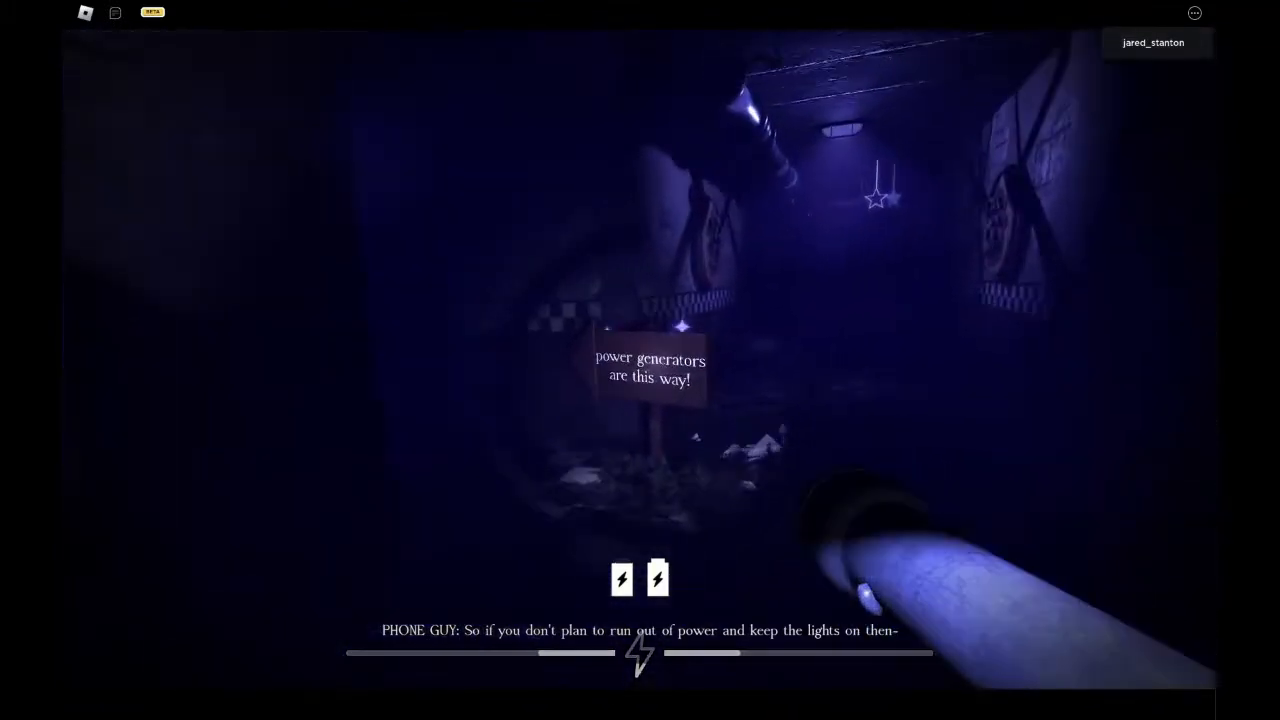
pyautogui.press('w')
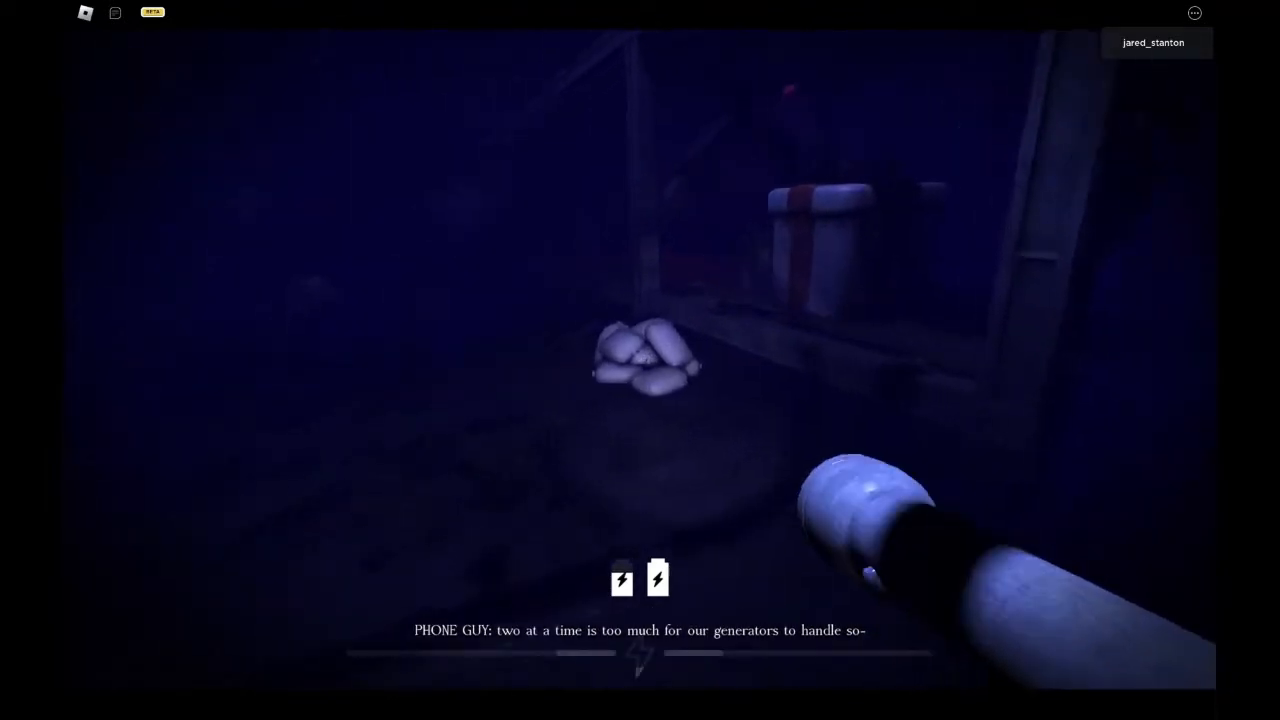
pyautogui.press('w')
pyautogui.press('w')
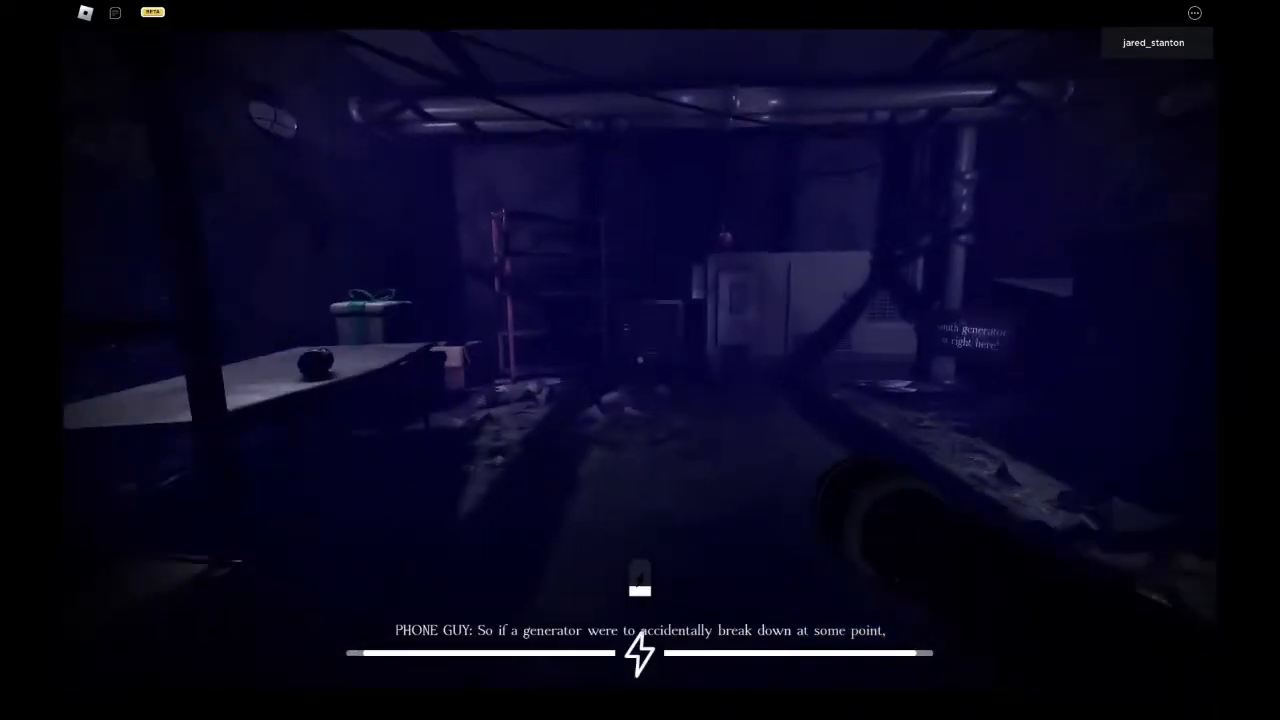
pyautogui.press('w')
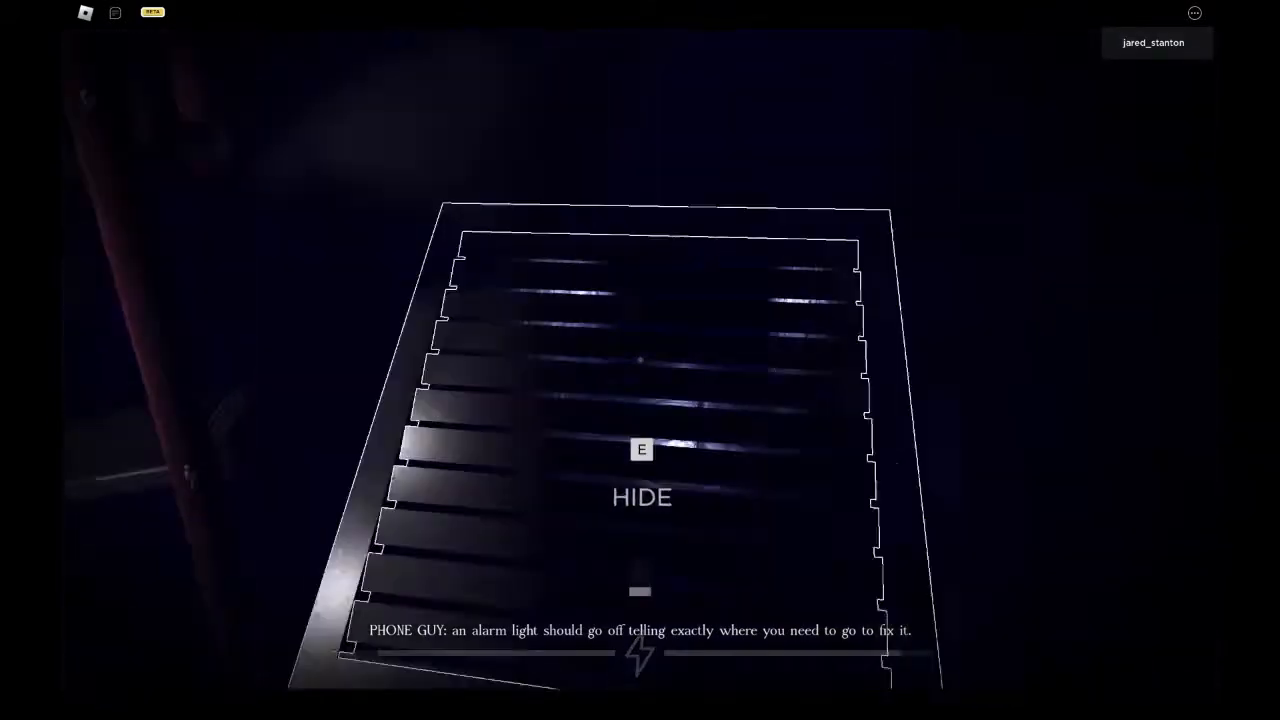
# Hide inside the vent, leave it, and continue through the shelf room down the dark corridor
pyautogui.press('e')
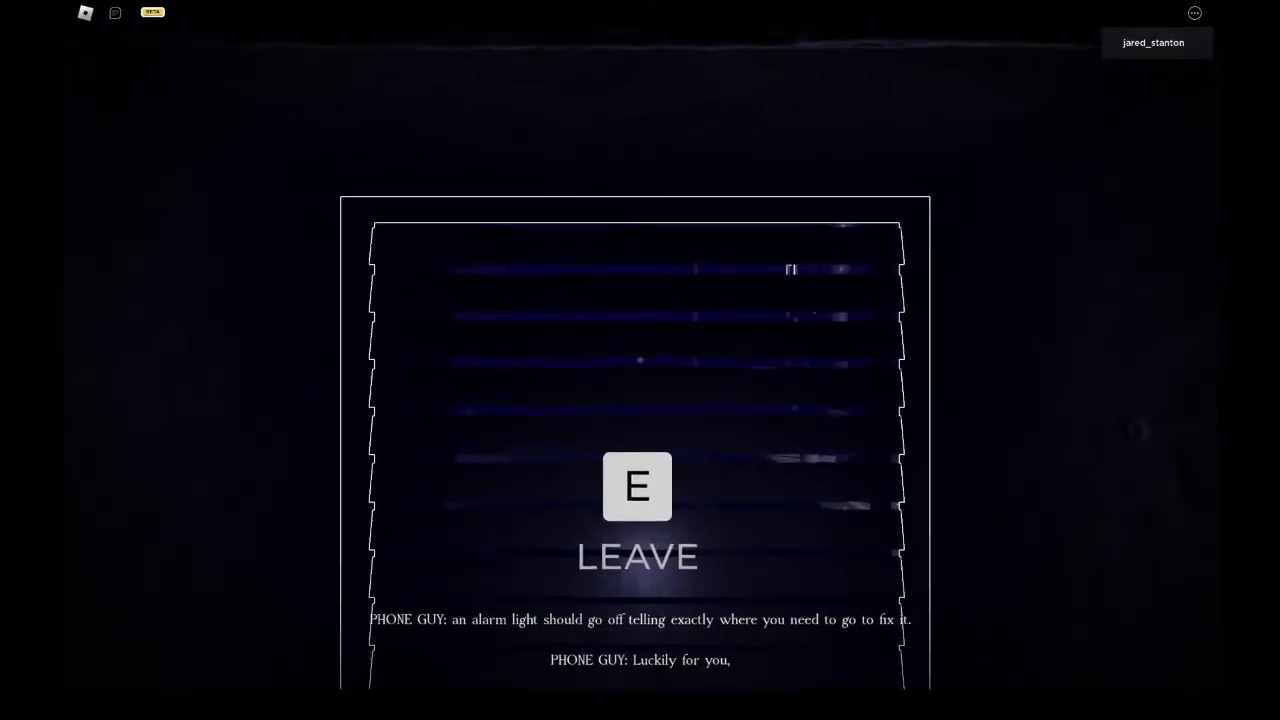
pyautogui.press('e')
pyautogui.press('w')
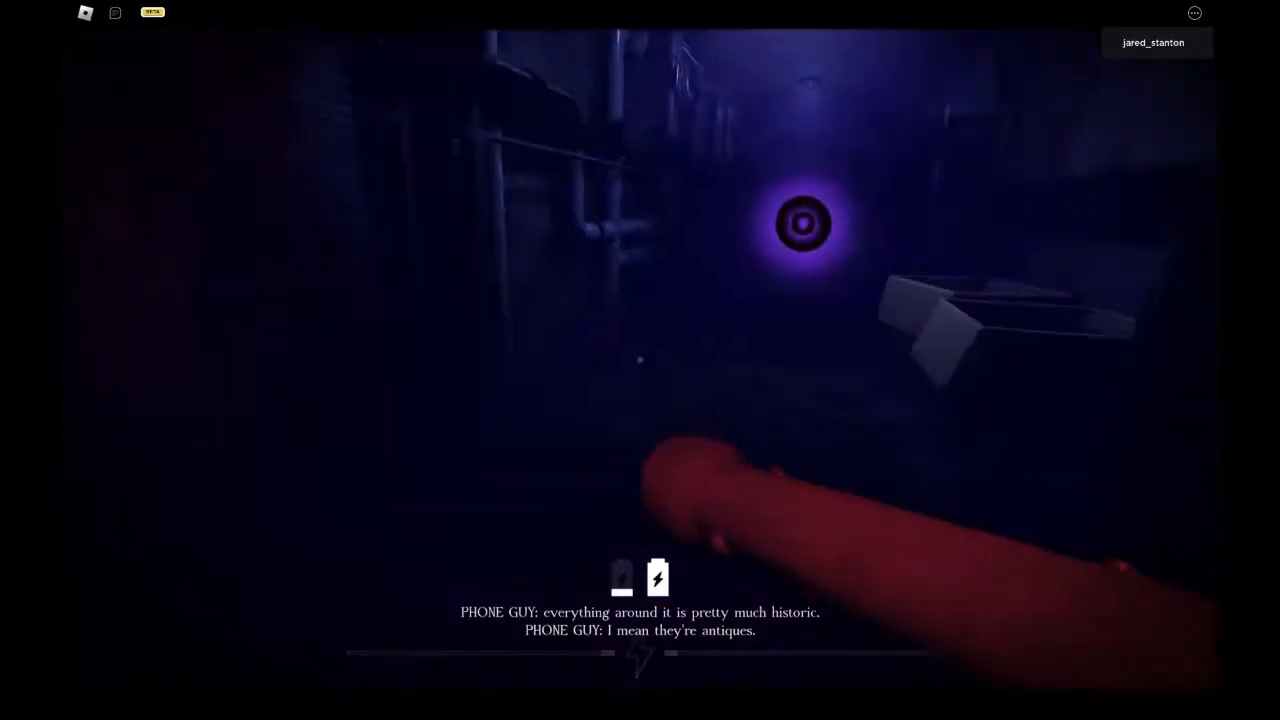
pyautogui.press('w')
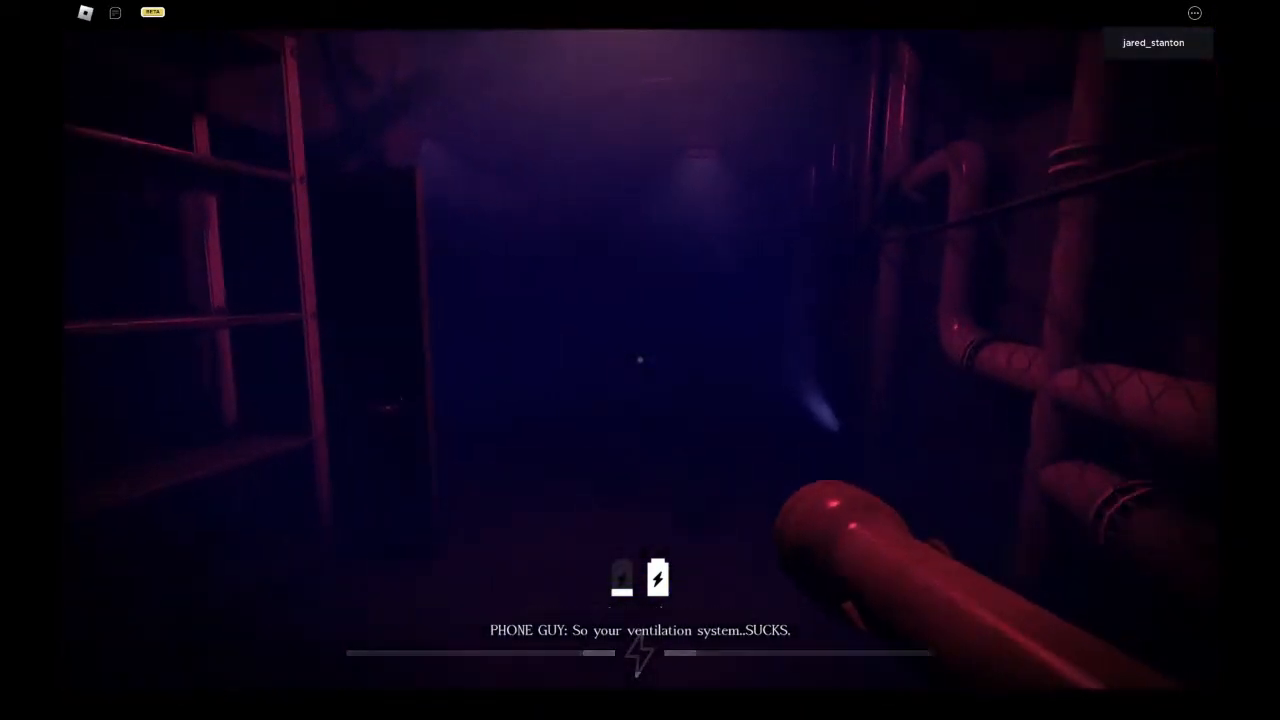
pyautogui.press('w')
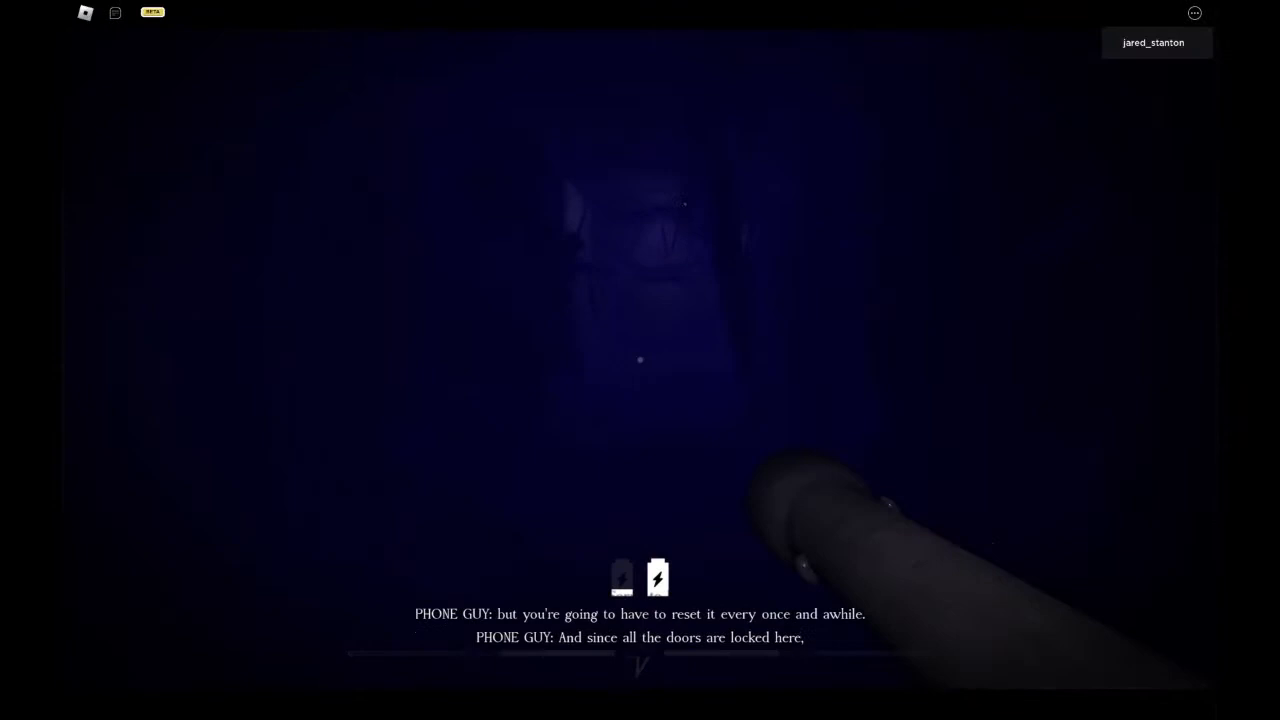
# Search the dark rooms and hall with the flashlight, toggling it on and off
pyautogui.press('f')
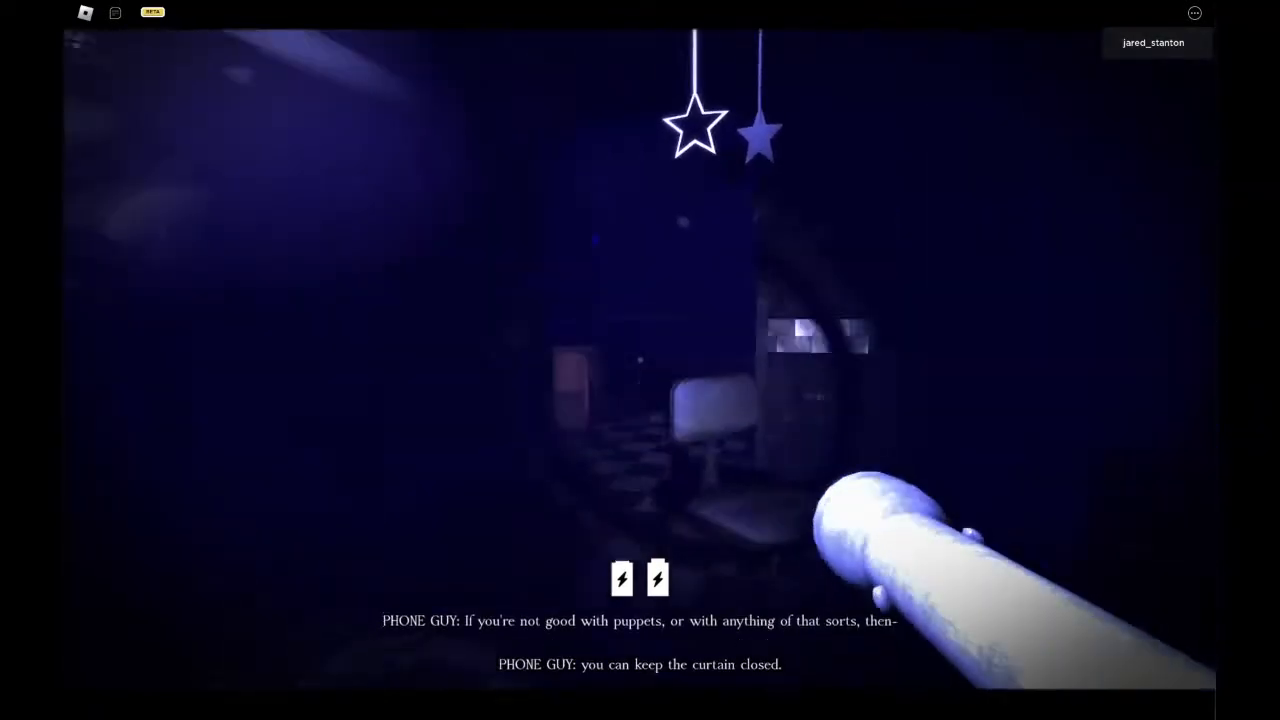
pyautogui.press('f')
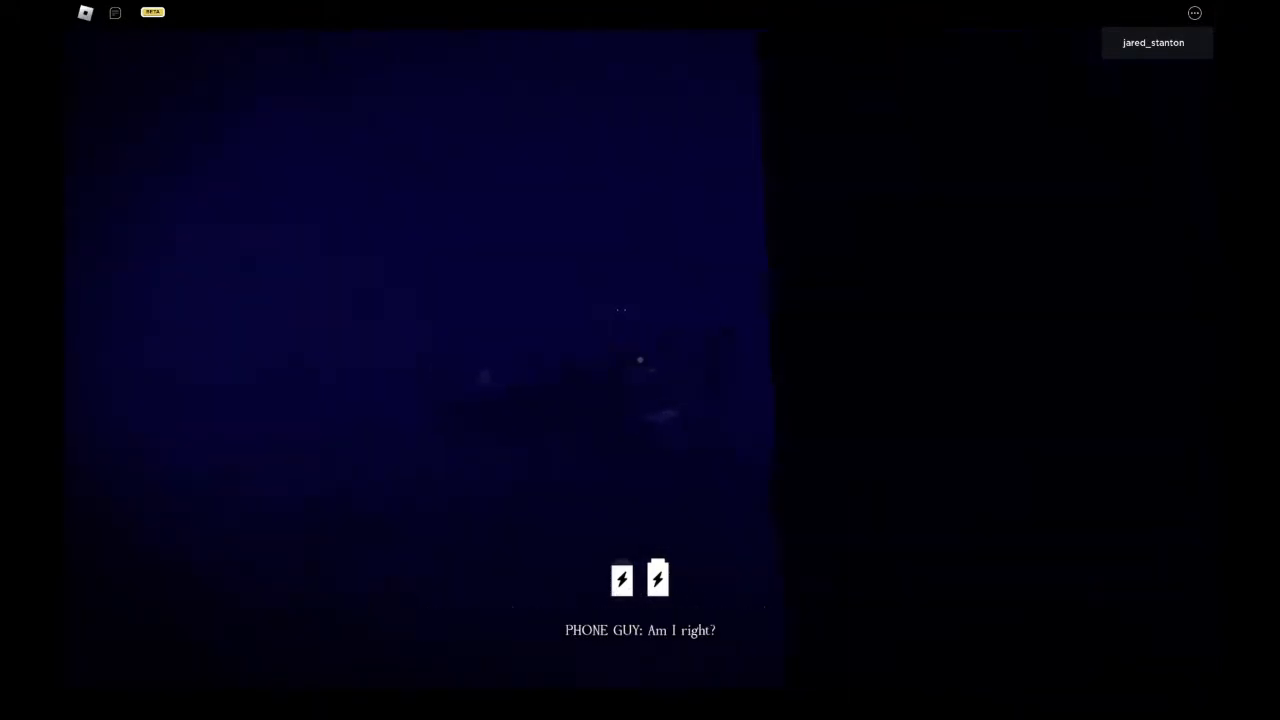
pyautogui.press('f')
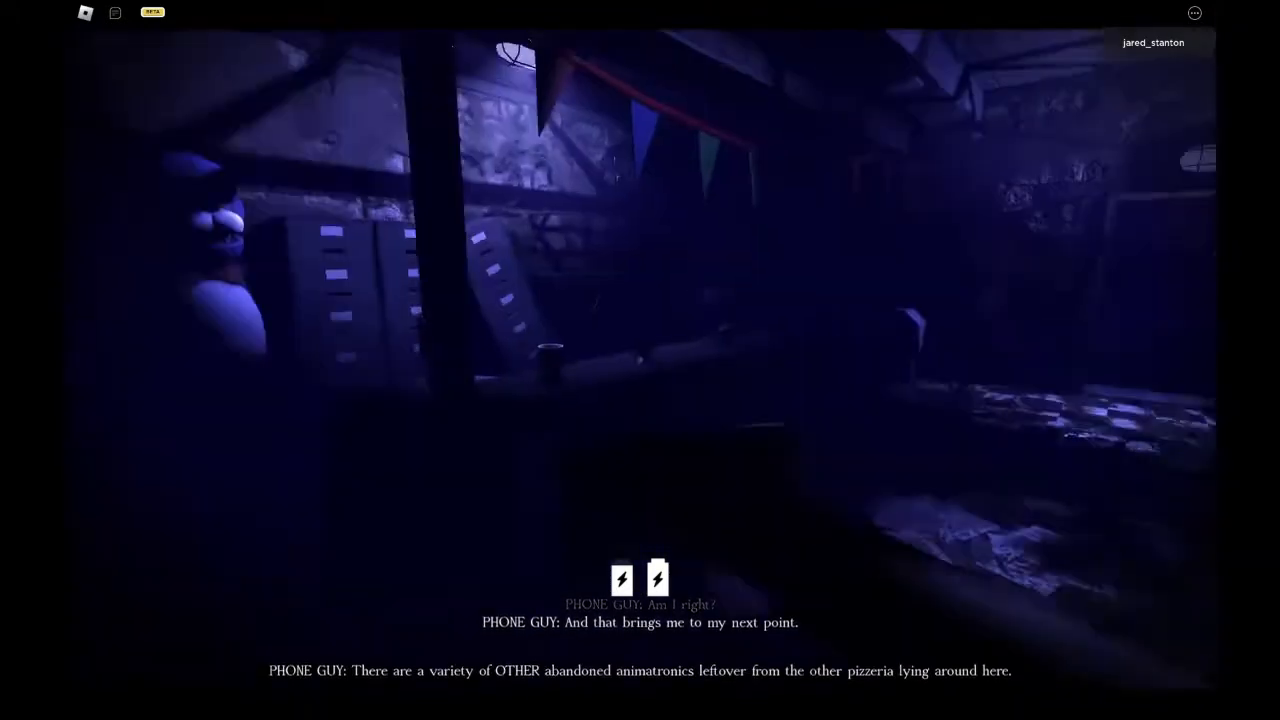
pyautogui.hotkey('shift', 'w')
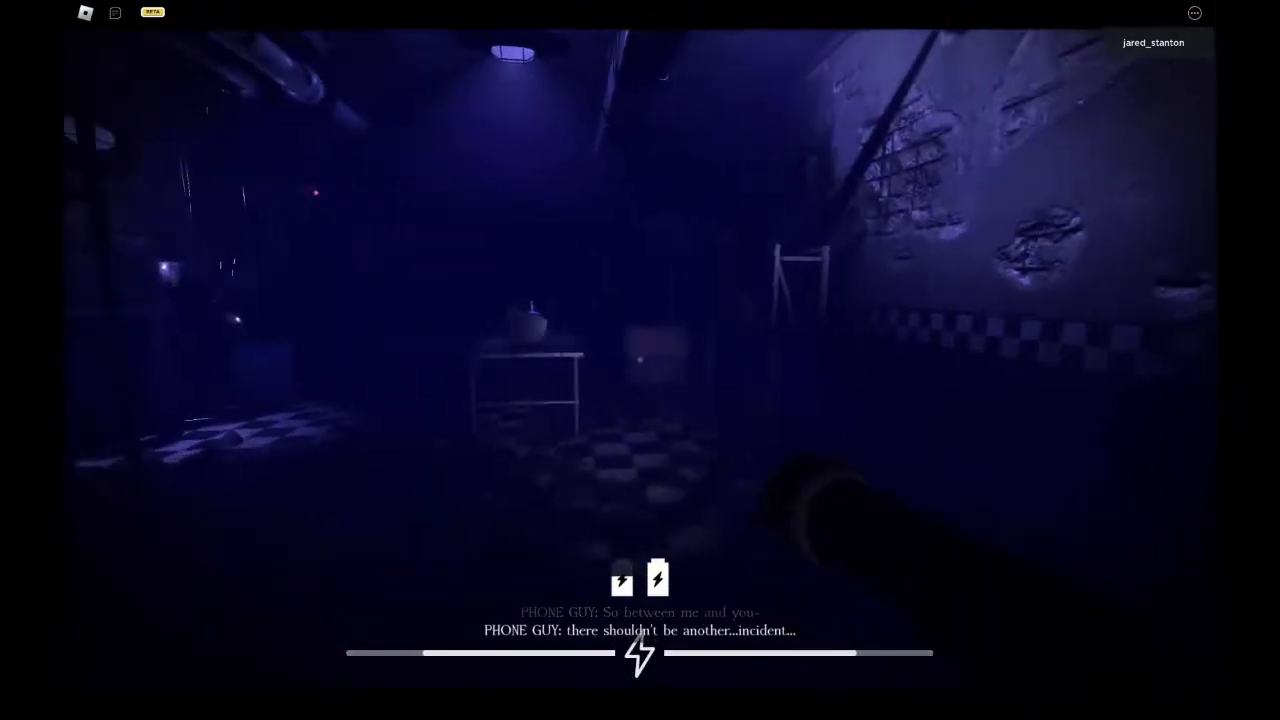
pyautogui.press('f')
pyautogui.press('f')
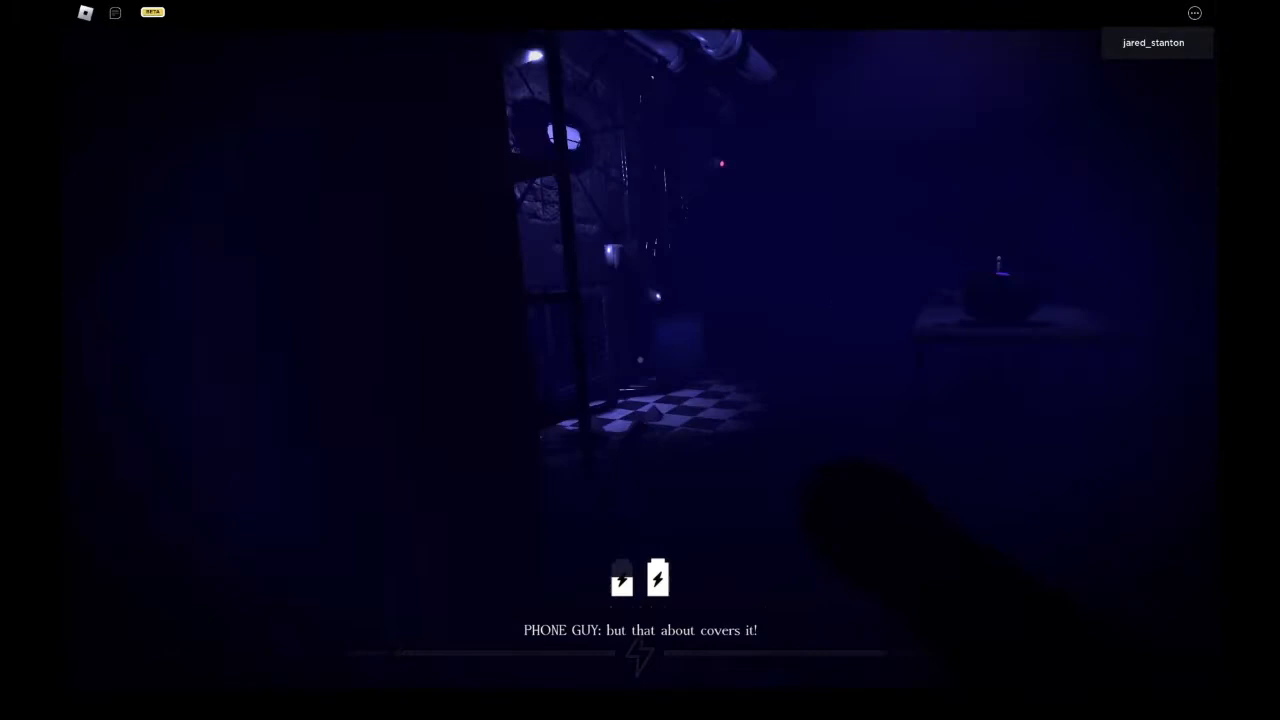
# Head through the office to the party room, return to study the wall map, then turn into the dark doorway
pyautogui.press('w')
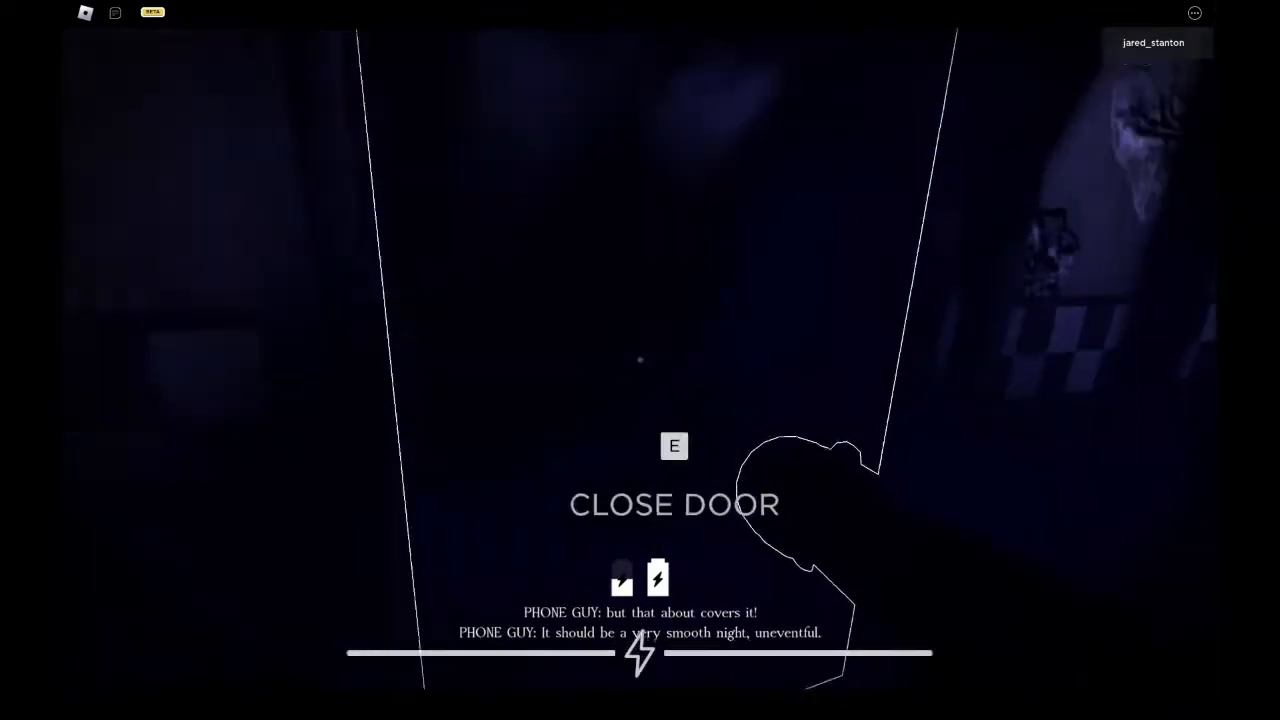
pyautogui.press('w')
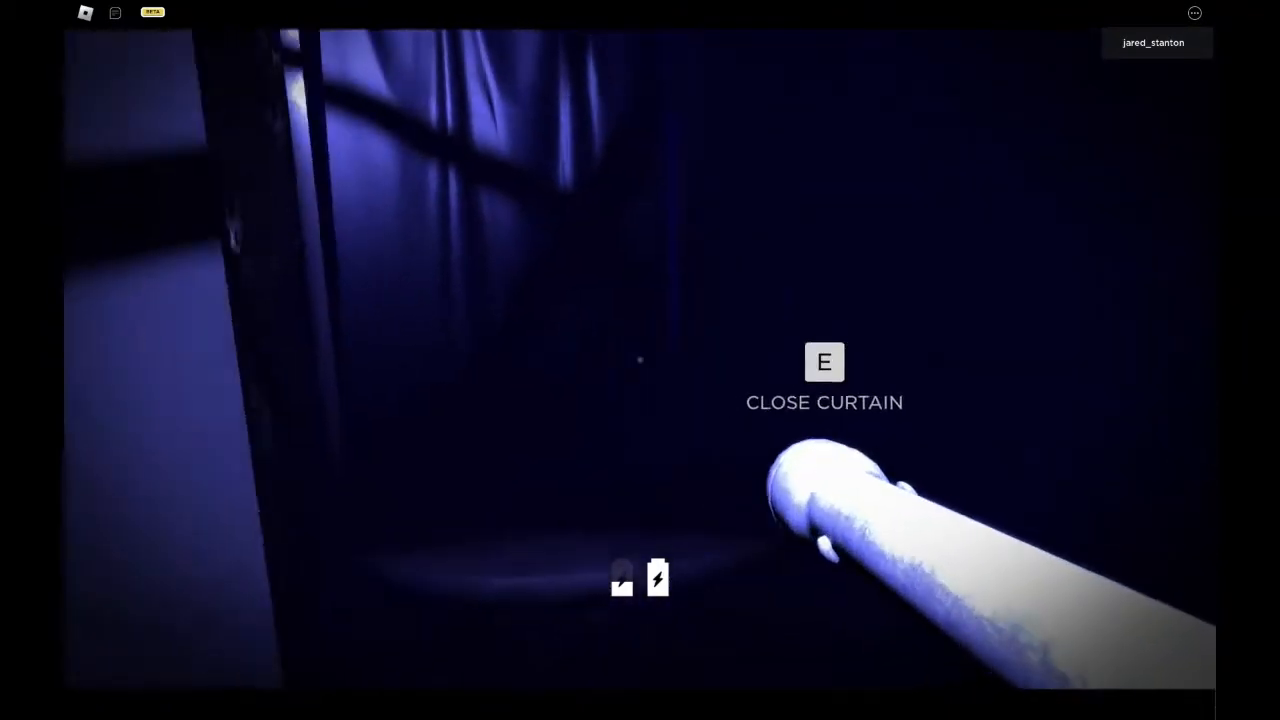
pyautogui.press('w')
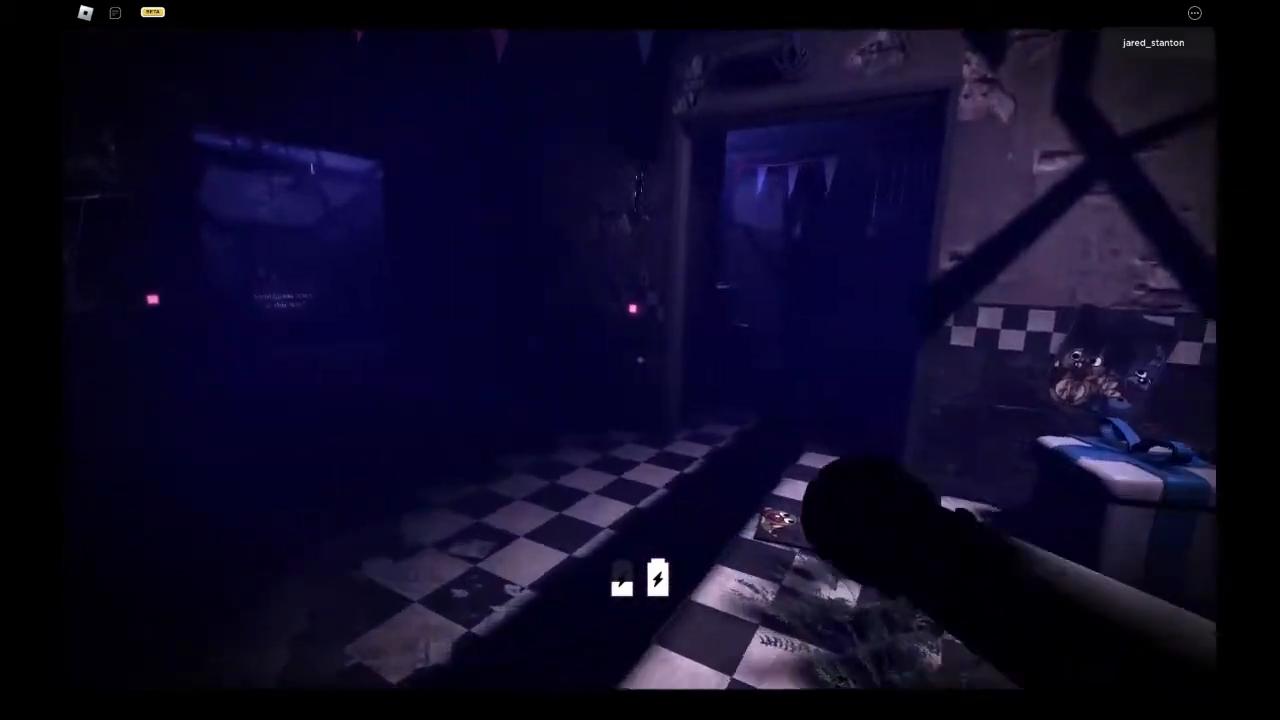
pyautogui.press('w')
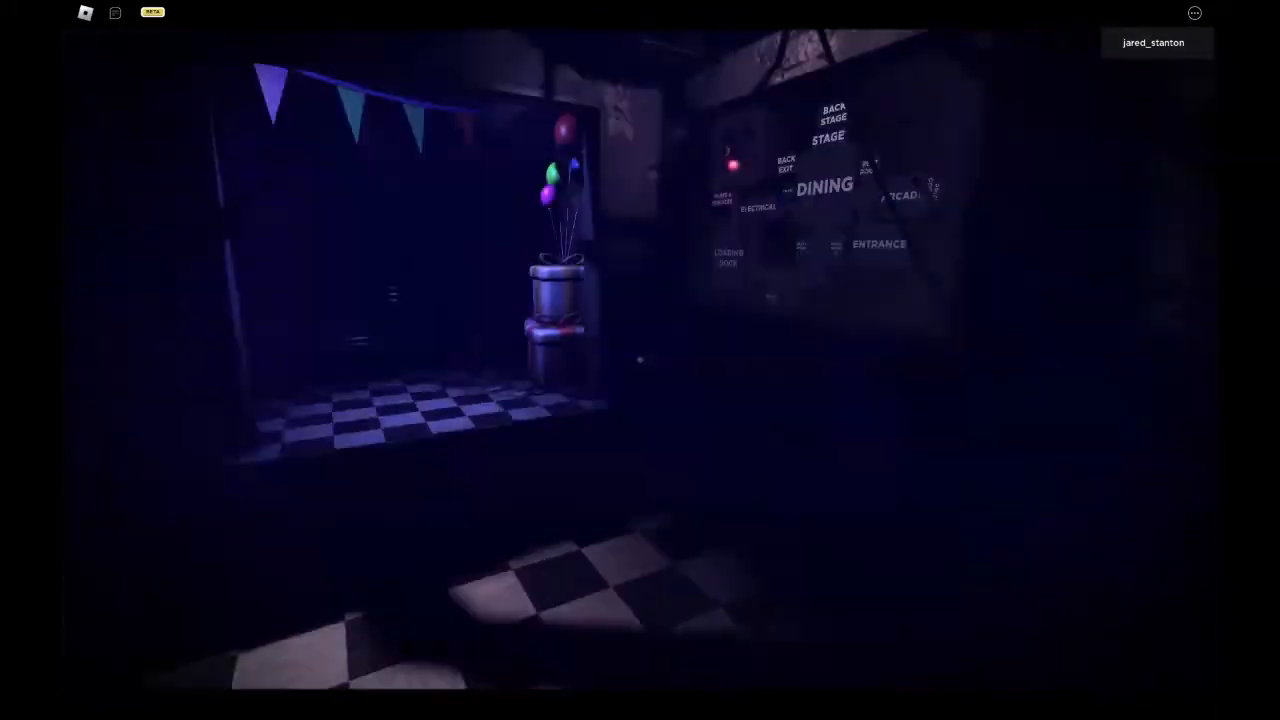
pyautogui.press('shift')
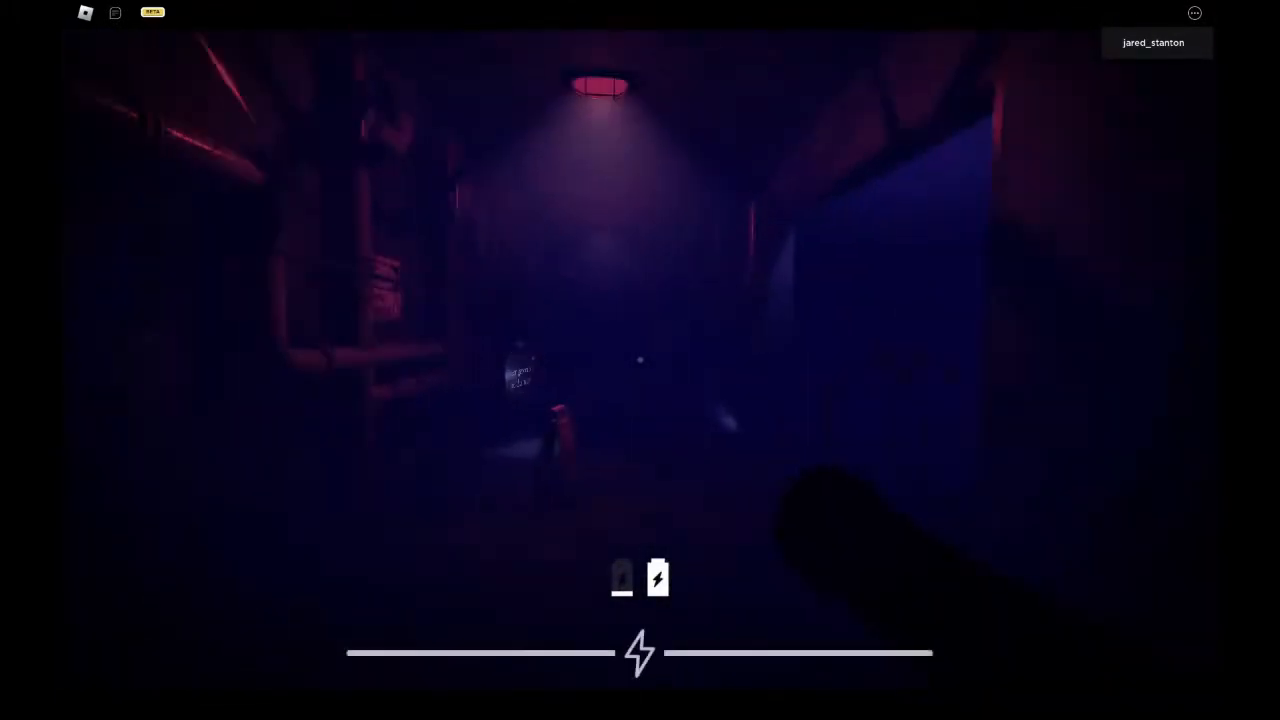
# Sprint through the pipe corridors to the west generator and restart it
pyautogui.press('shift')
pyautogui.press('w')
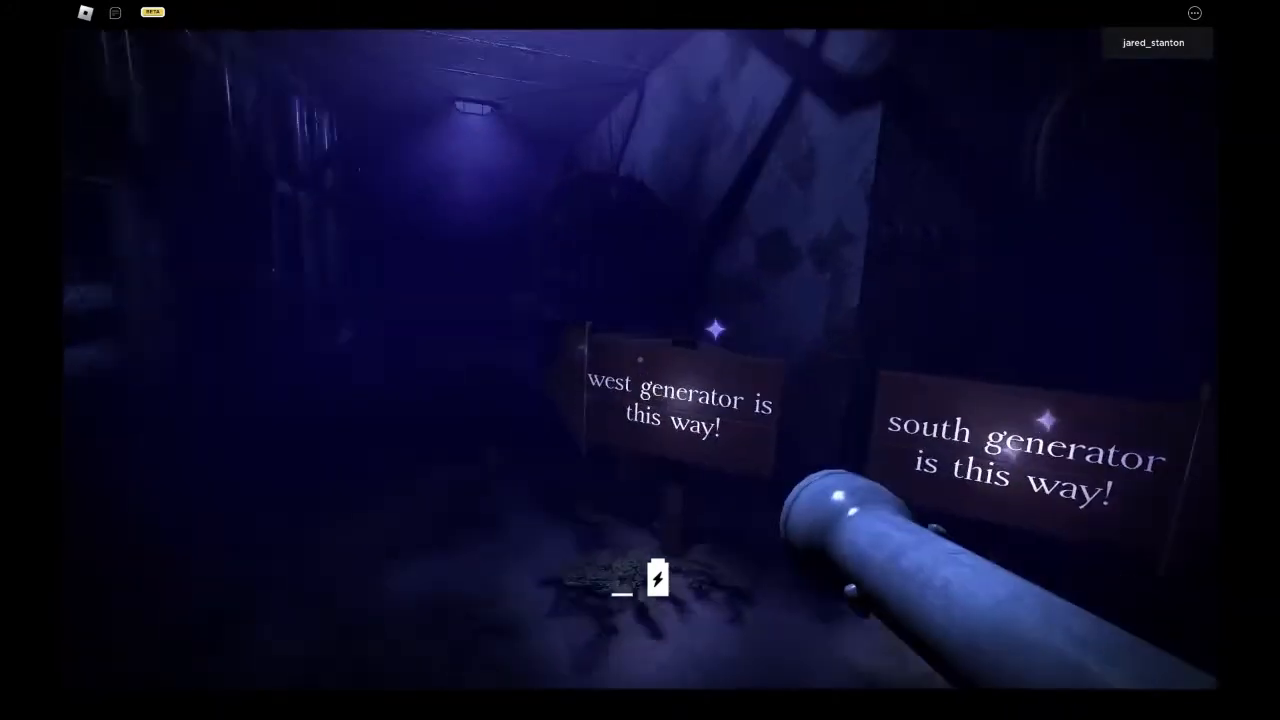
pyautogui.press('shift')
pyautogui.press('e')
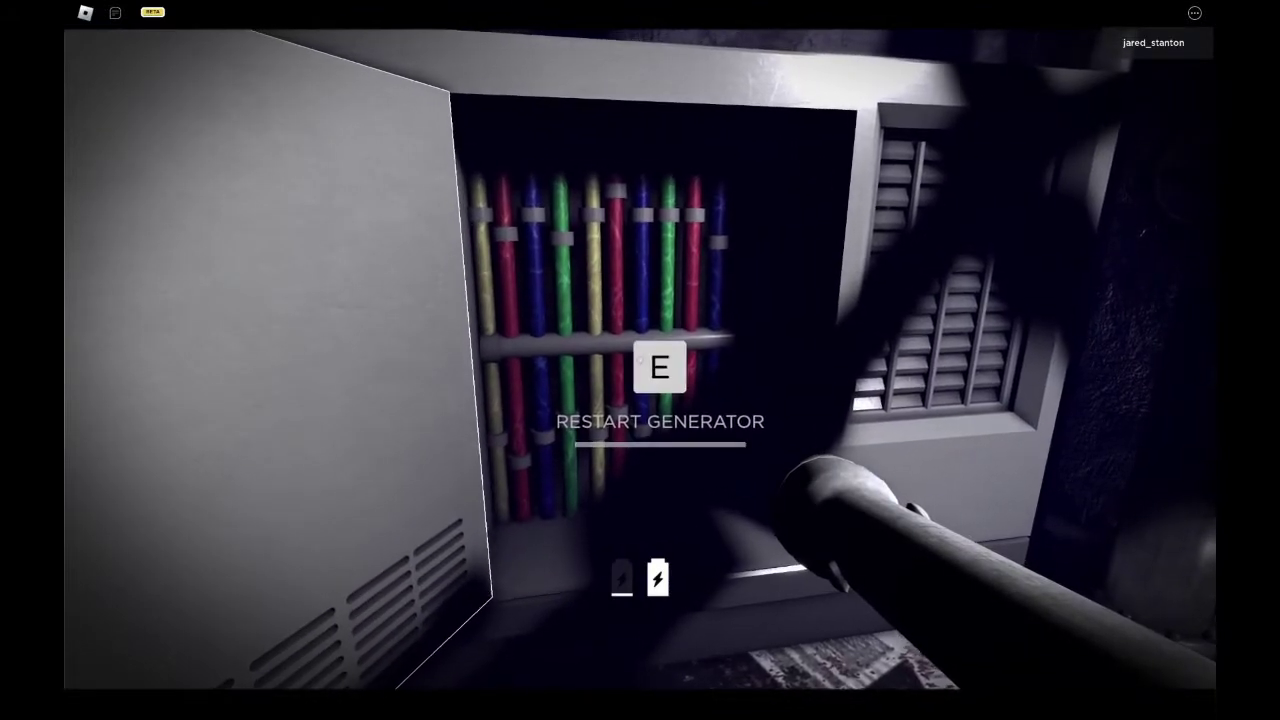
# Follow the signs past the metal shelves to the south generator and restart it
pyautogui.press('shift')
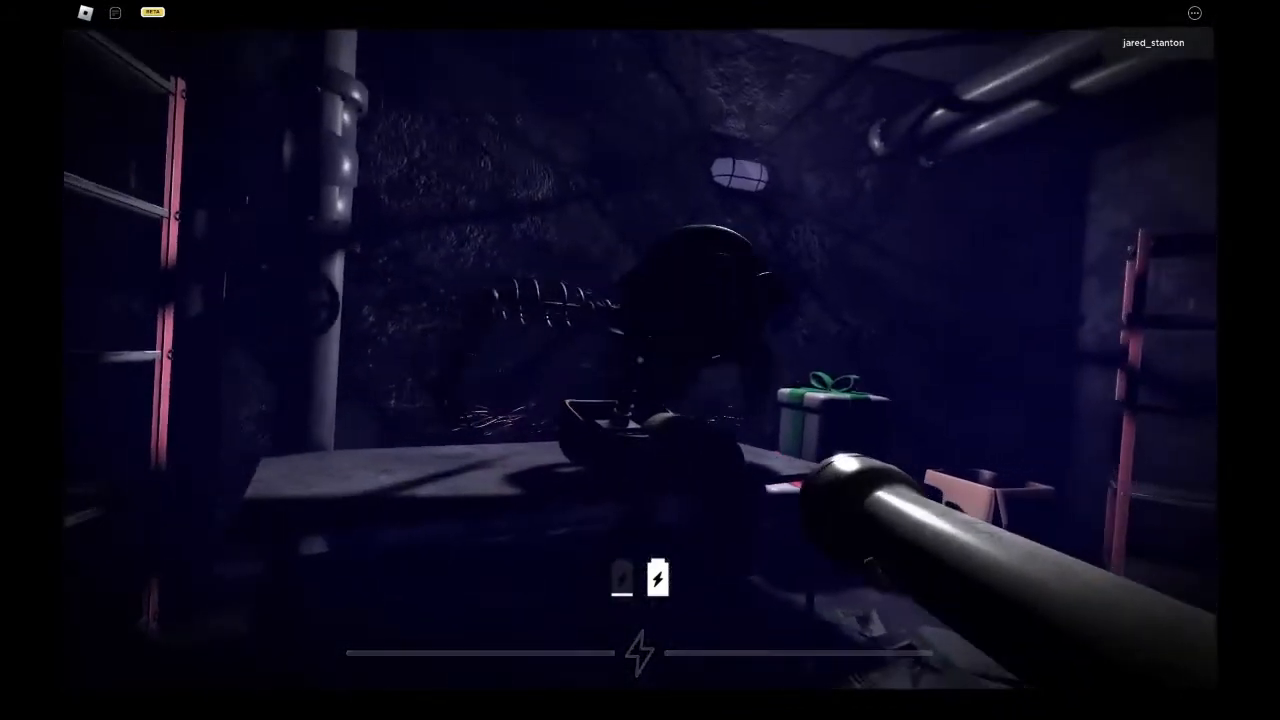
pyautogui.press('w')
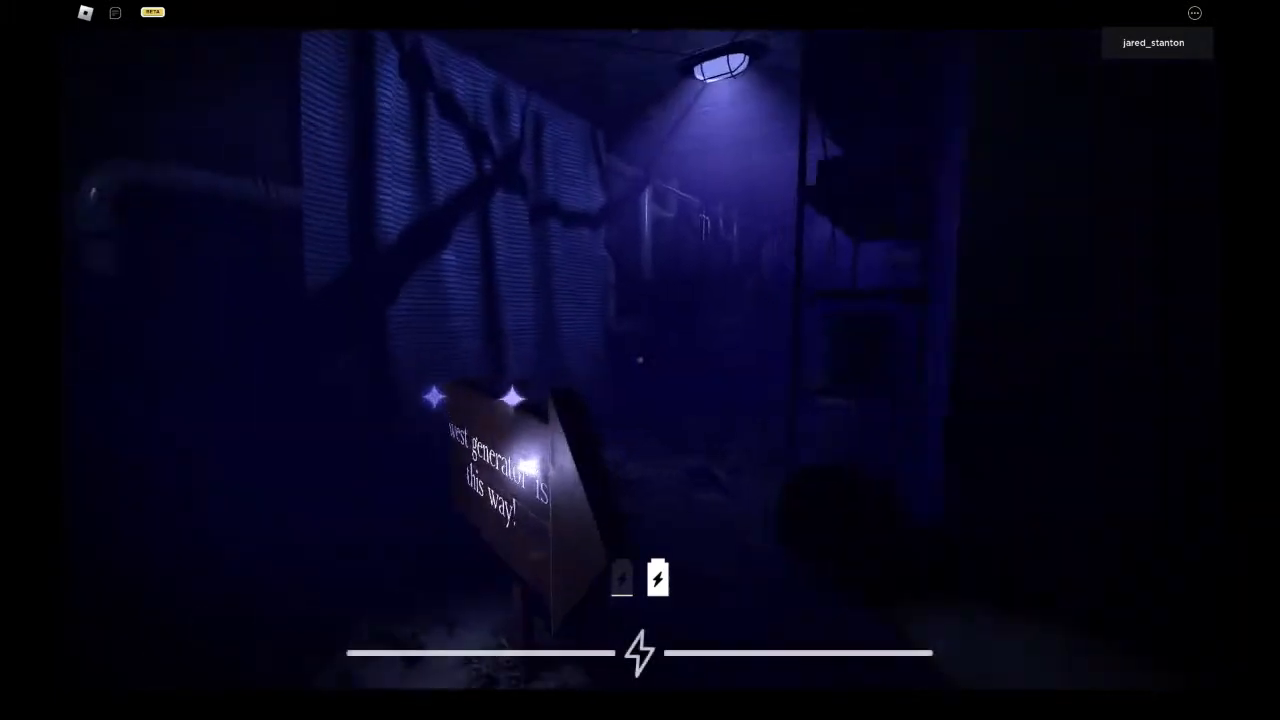
pyautogui.press('shift')
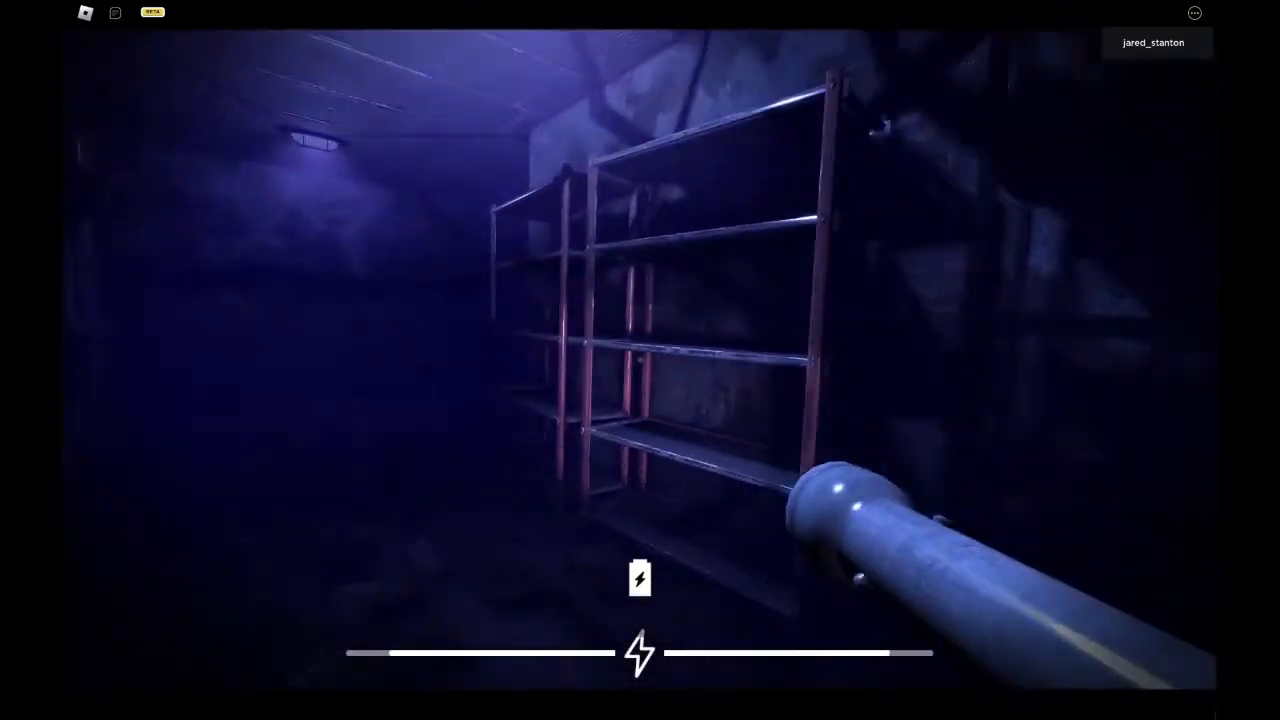
pyautogui.press('w')
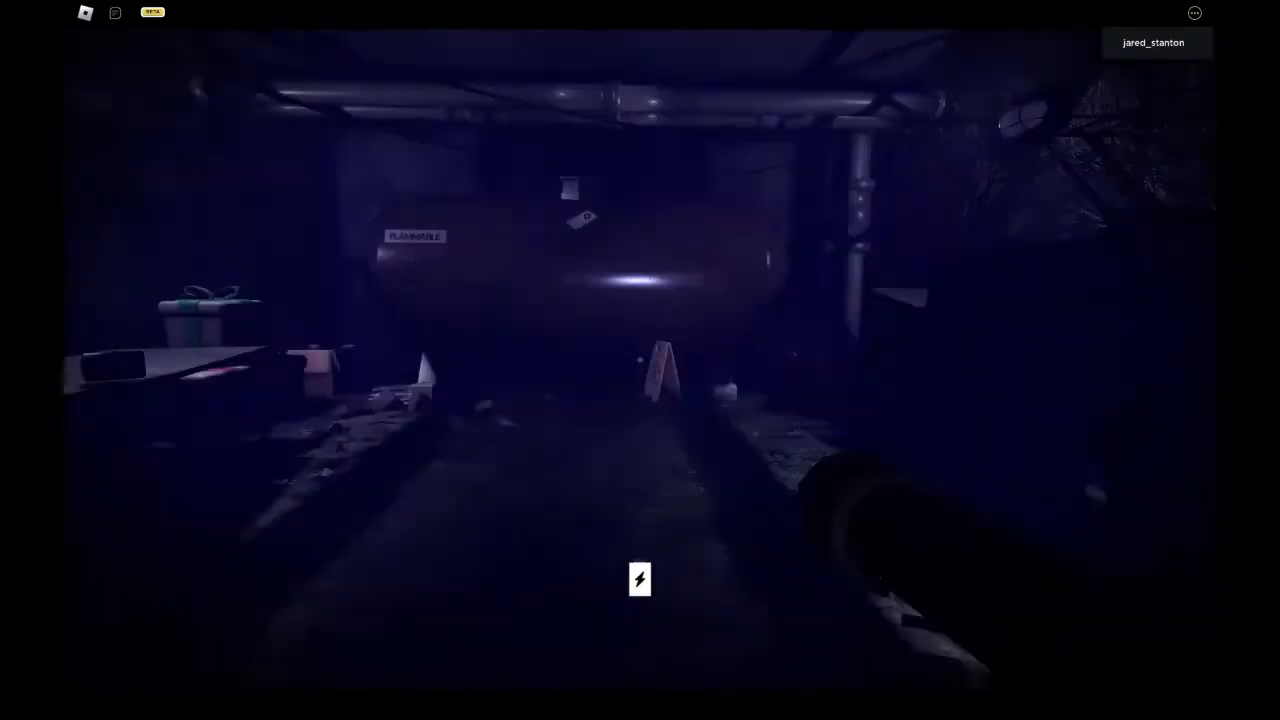
pyautogui.press('w')
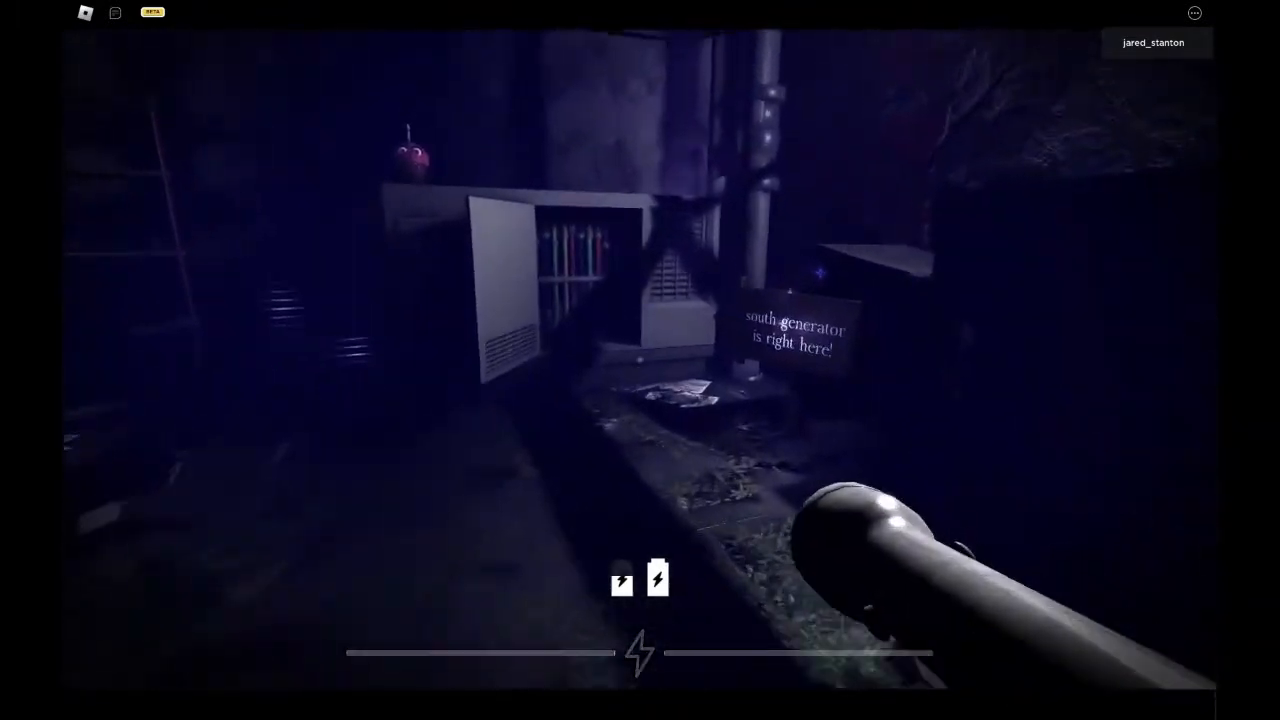
pyautogui.press('e')
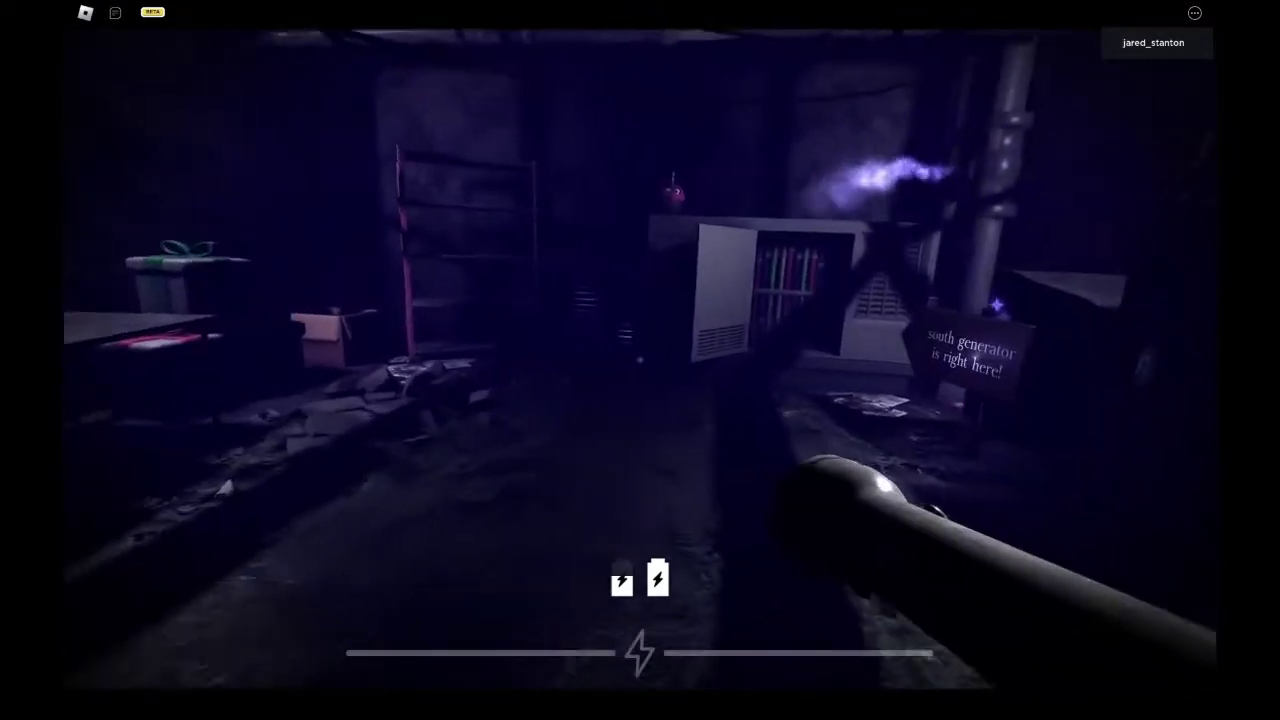
# Run back through the pipe corridors and lamp-lit room into the purple corridors
pyautogui.hotkey('shift', 'w')
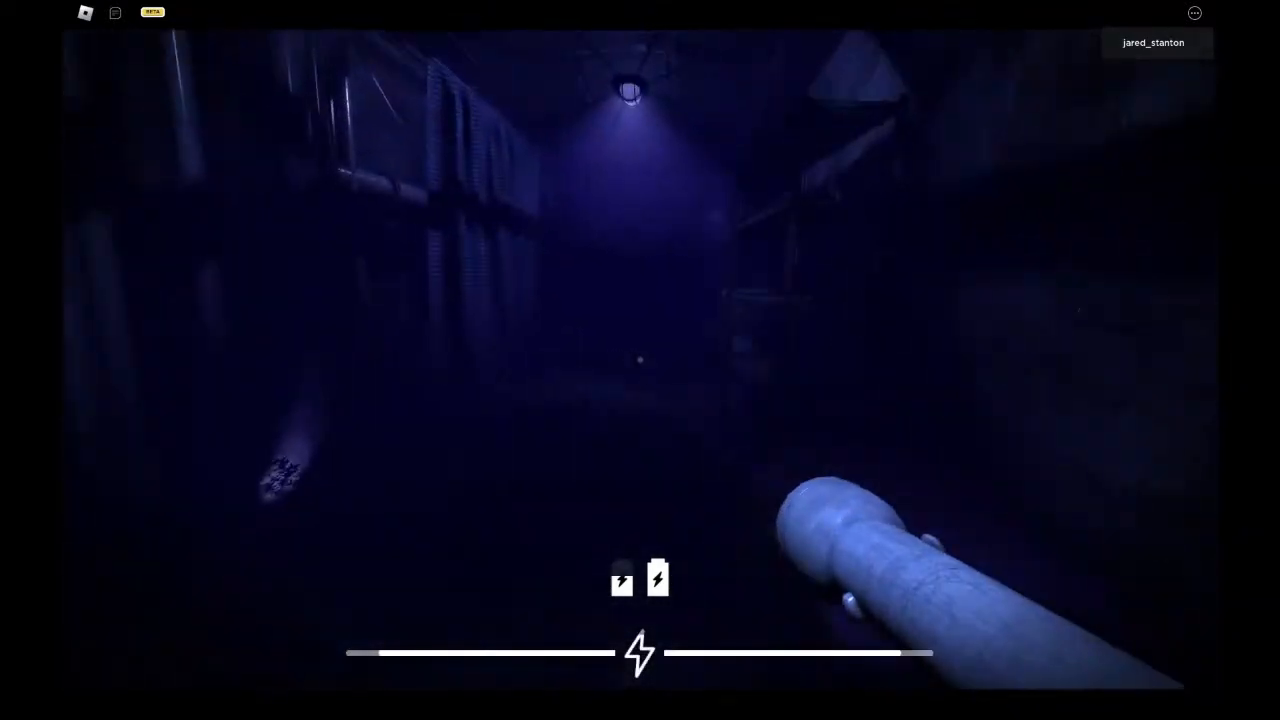
pyautogui.hotkey('shift', 'w')
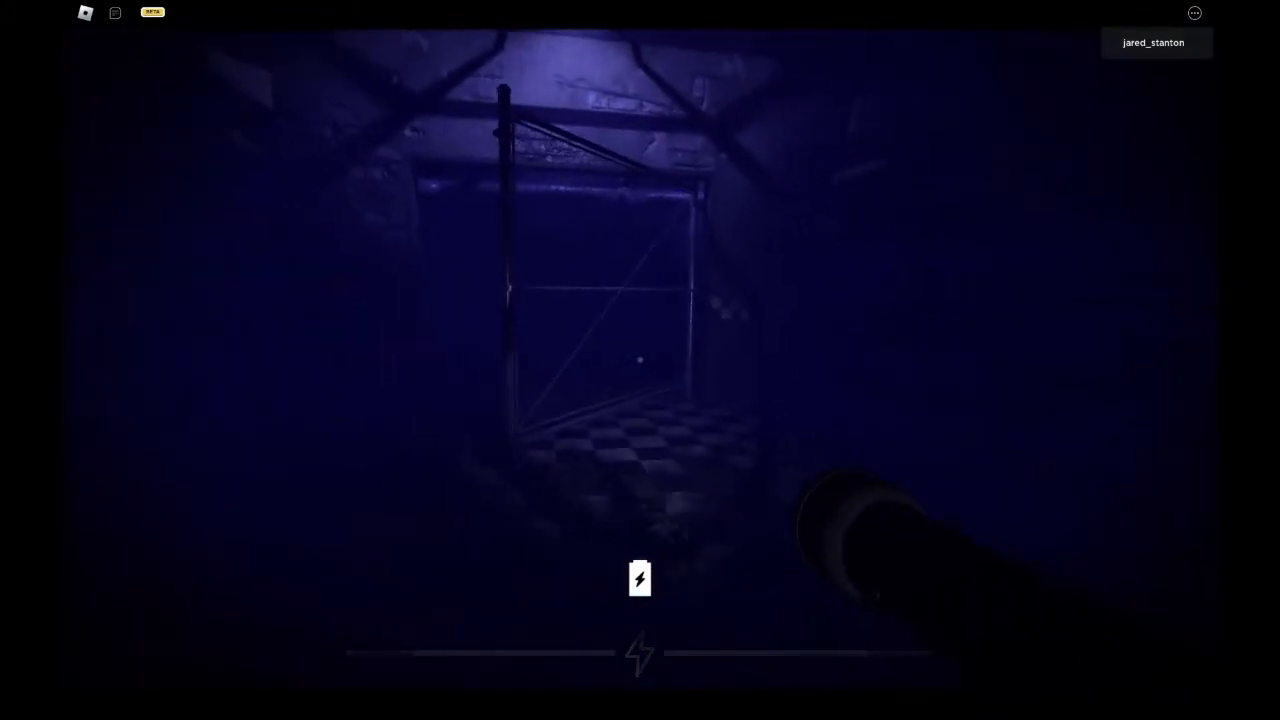
pyautogui.hotkey('shift', 'w')
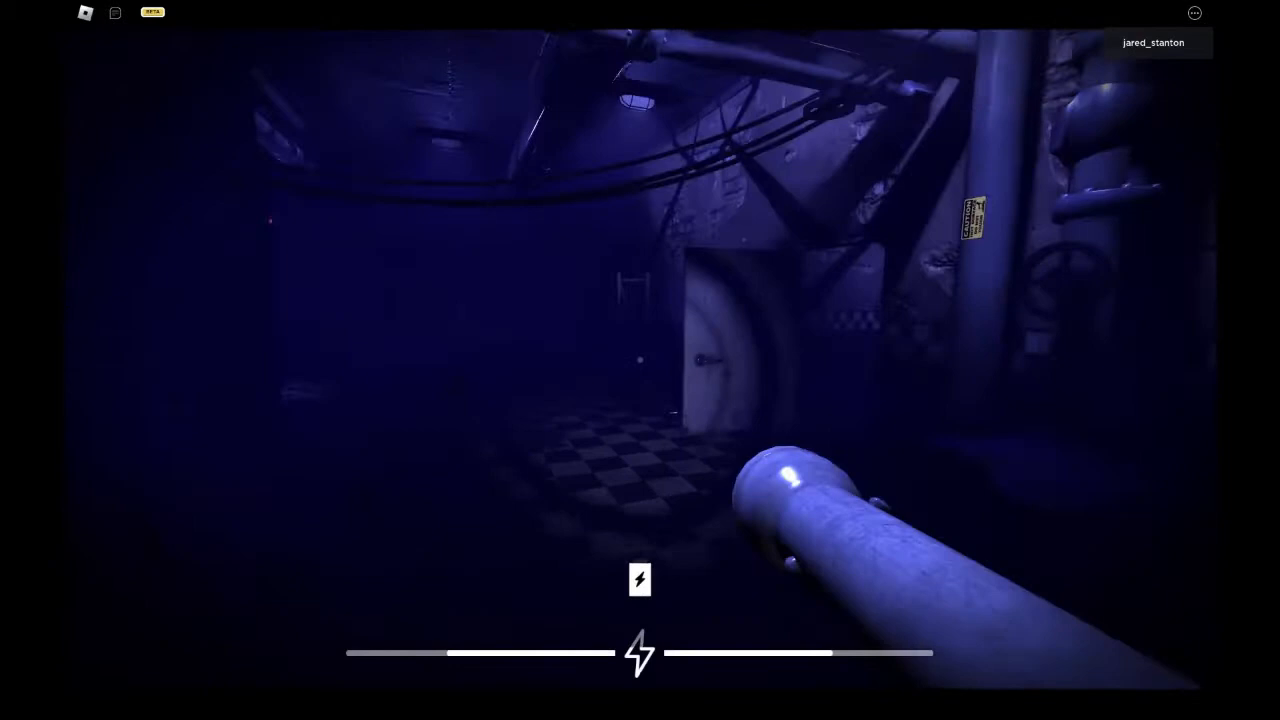
pyautogui.press('w')
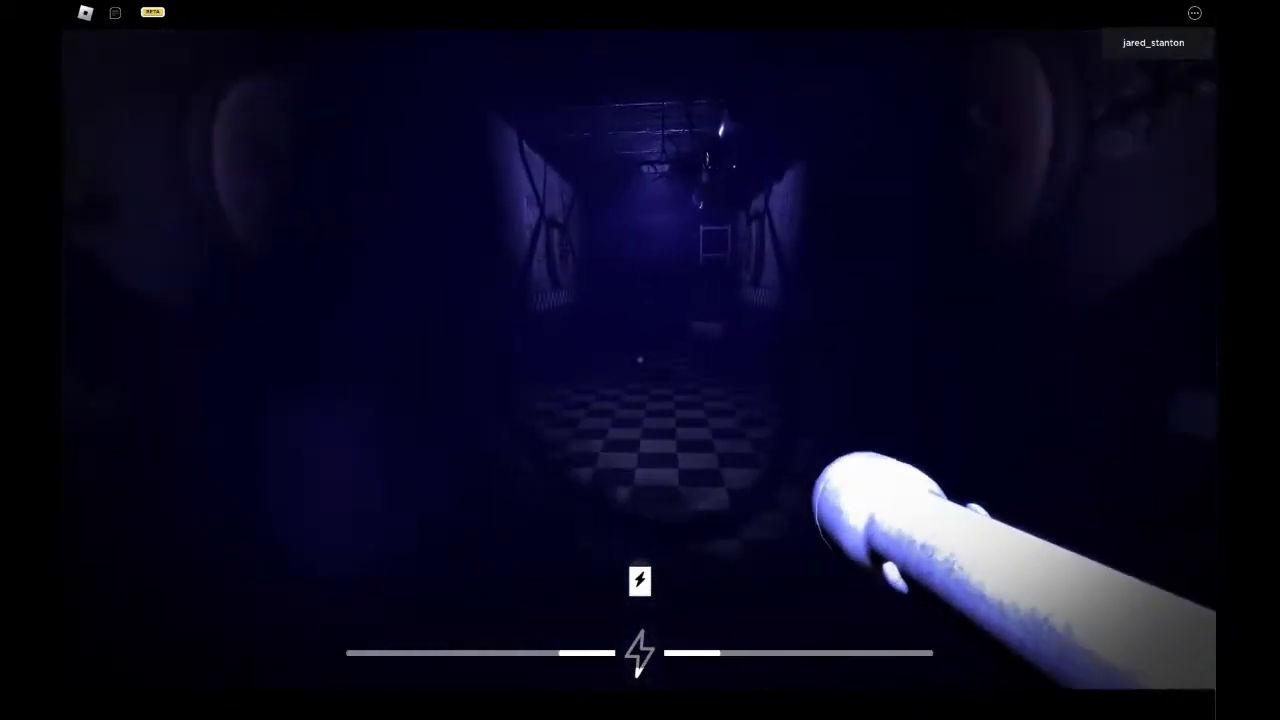
# Reach the checkered-floor room and close the door panel as the clock hits 6 AM
pyautogui.press('f')
pyautogui.press('w')
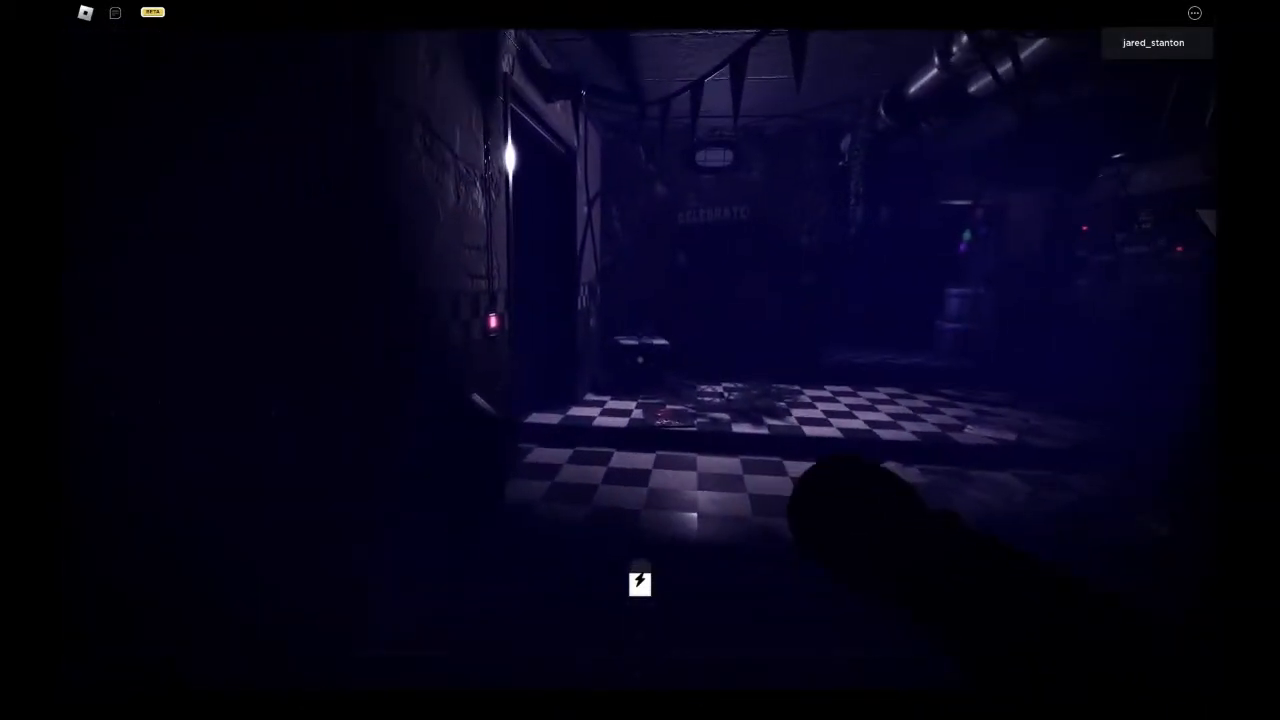
pyautogui.press('w')
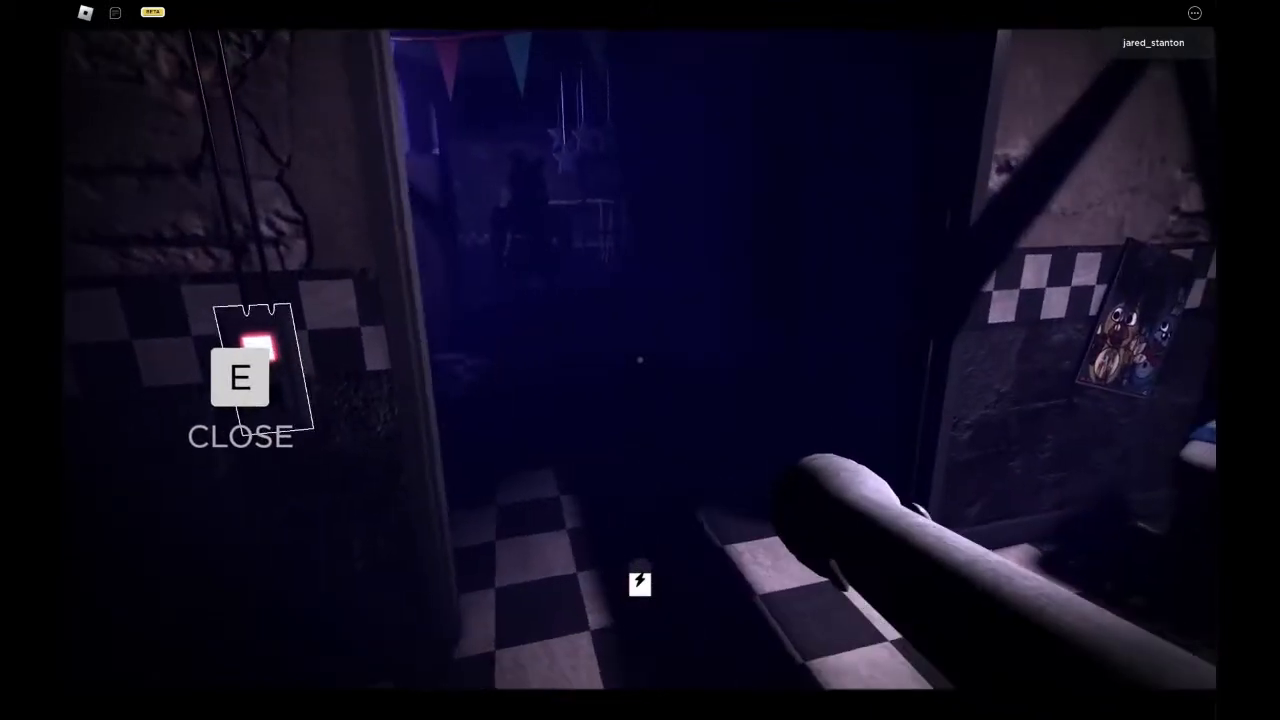
pyautogui.press('e')
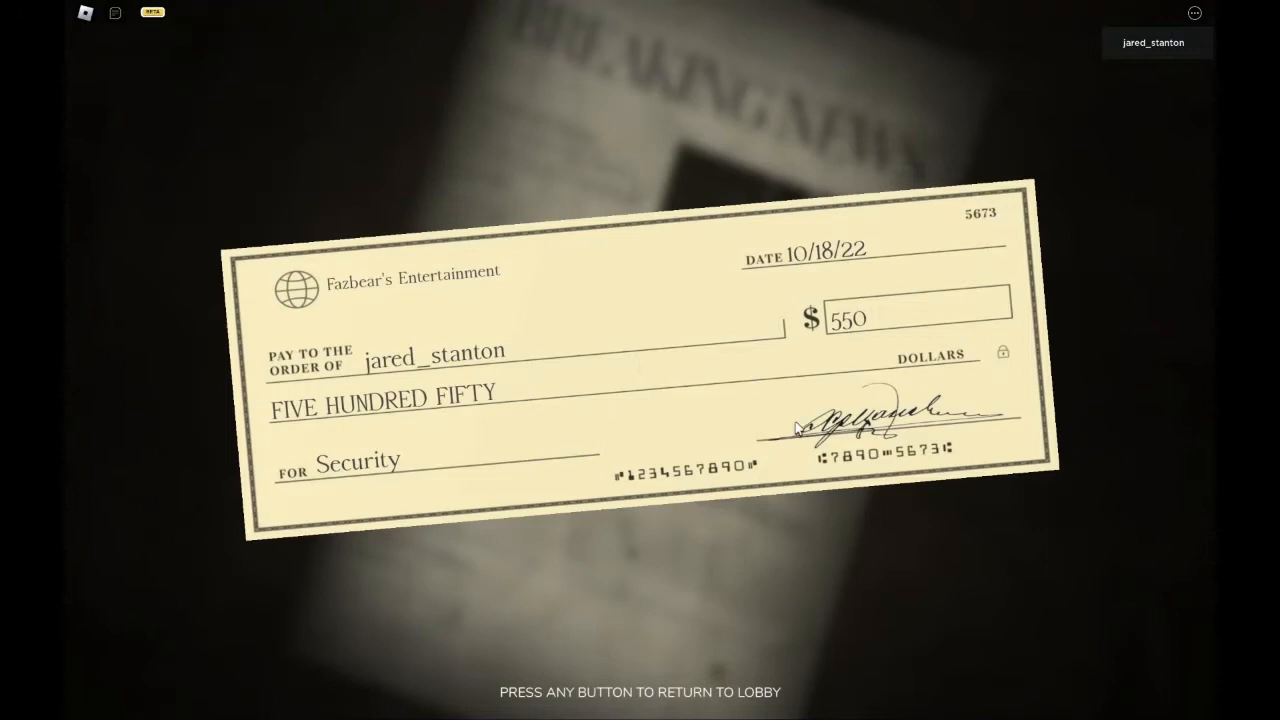
# Dismiss the $550 paycheck screen to return to the lobby
pyautogui.click(797, 427)
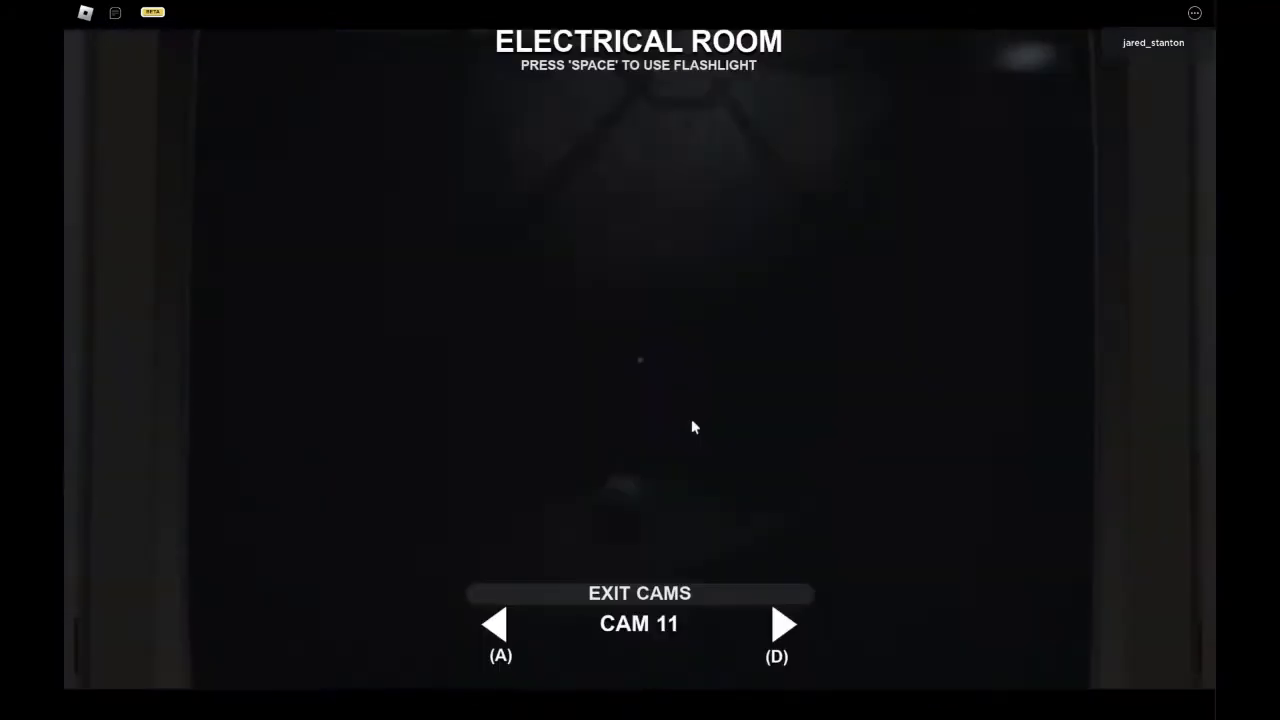
# Advance the camera feed from CAM 11 Electrical Room to CAM 12 Cargo Bay
pyautogui.press('d')
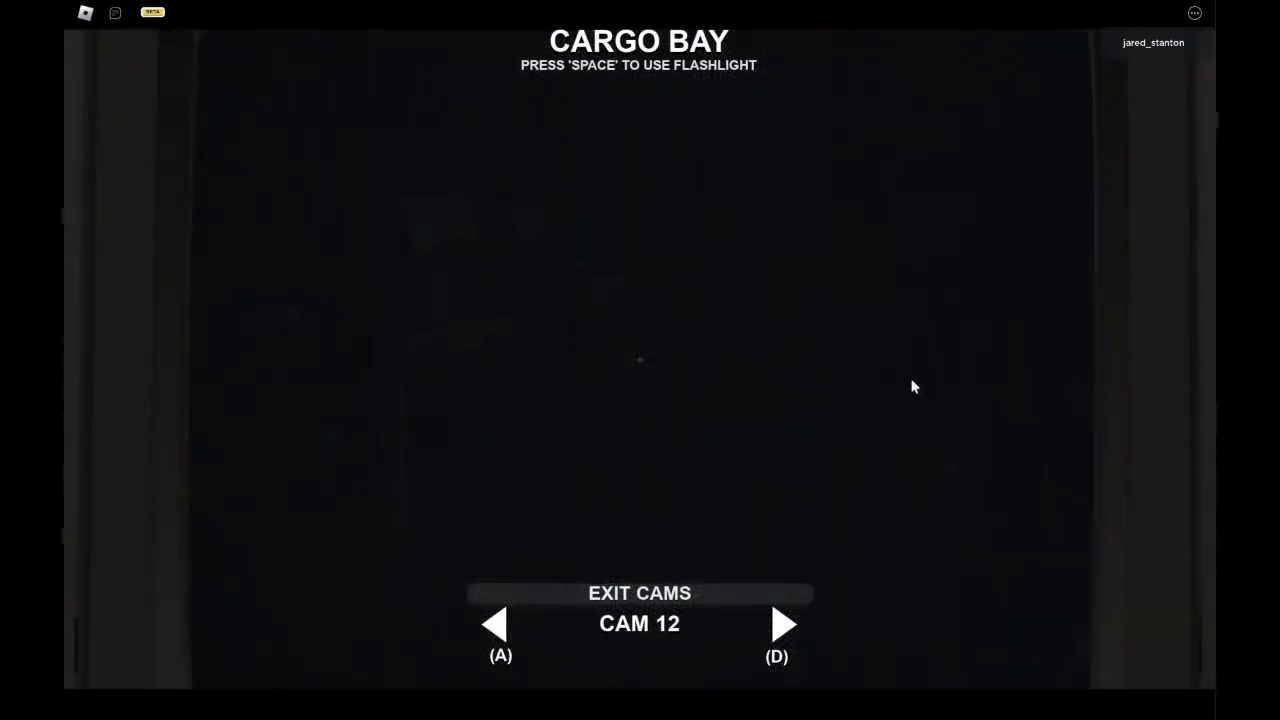
# Leave the security cameras and close the office curtain before heading to the wall map
pyautogui.click(640, 593)
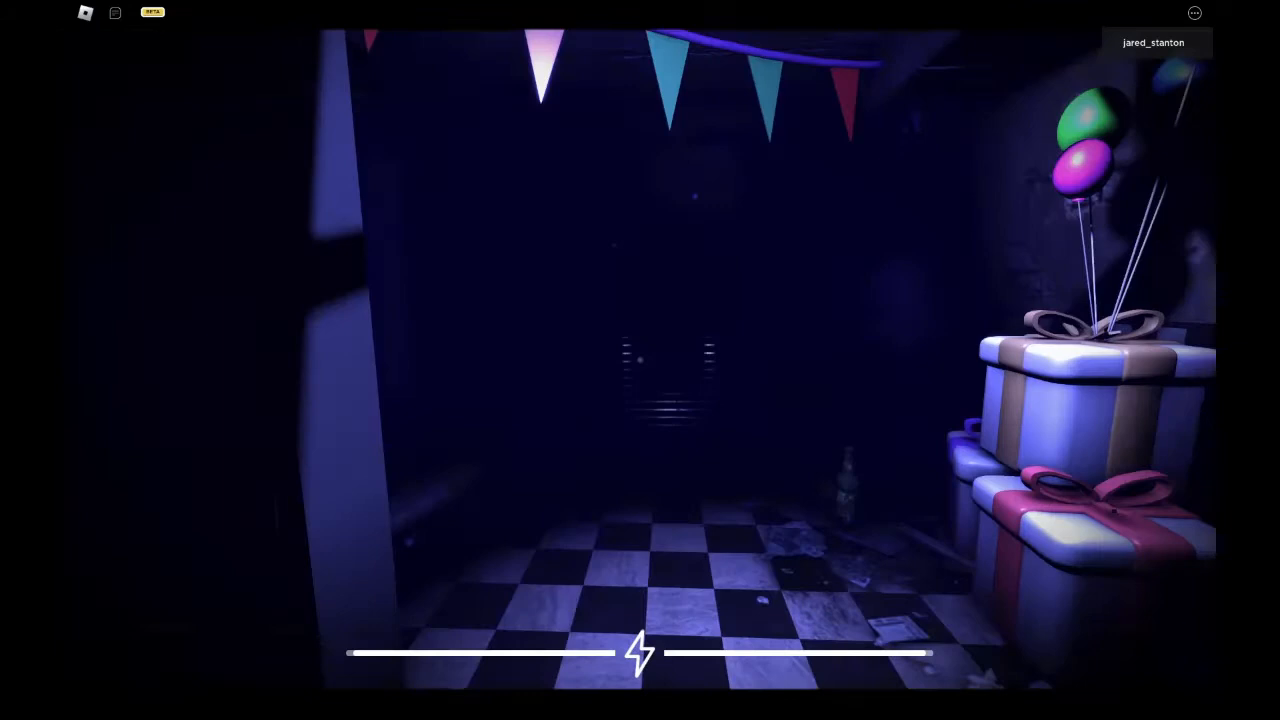
pyautogui.press('e')
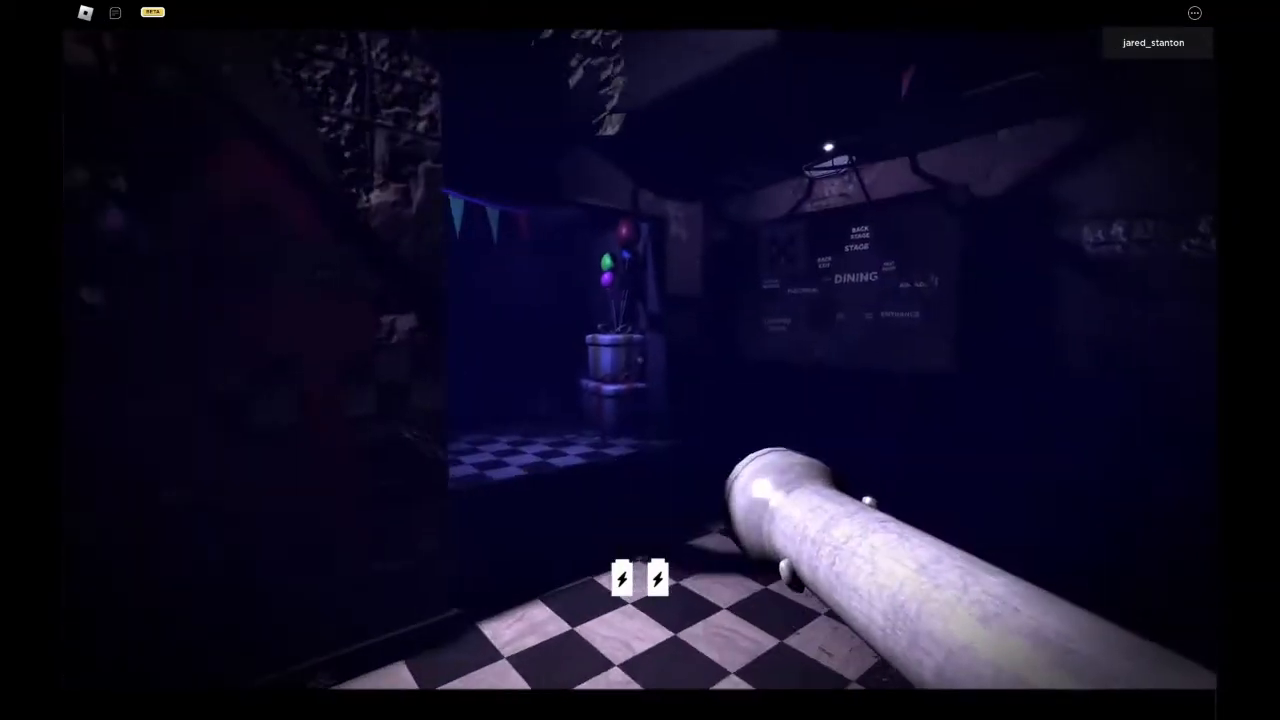
# Check the wall map, turn to the desk and close the office door
pyautogui.press('w')
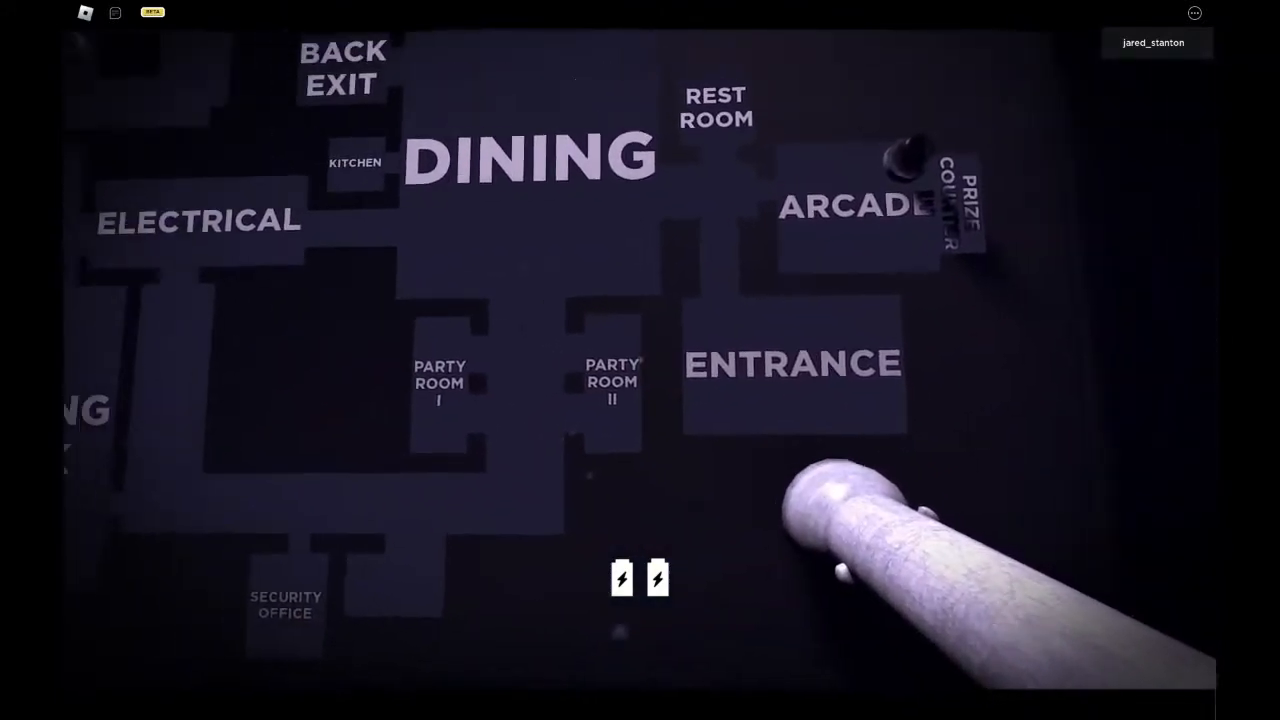
pyautogui.press('s')
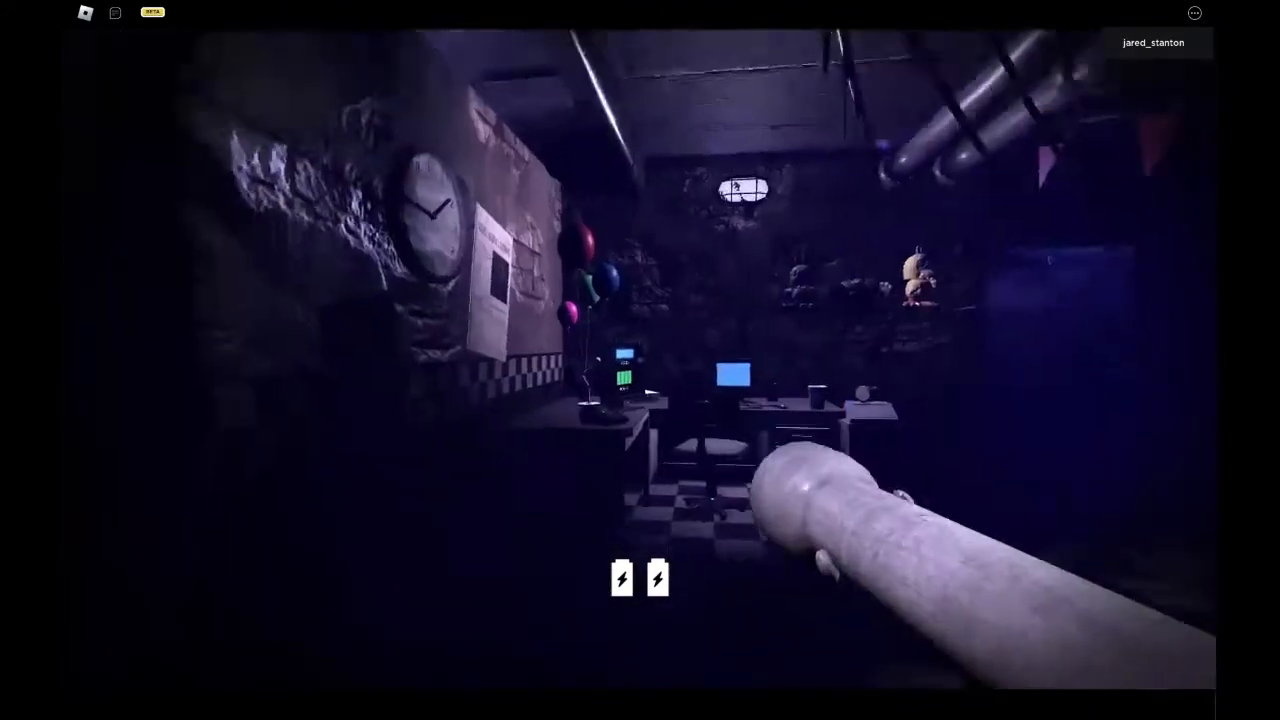
pyautogui.press('f')
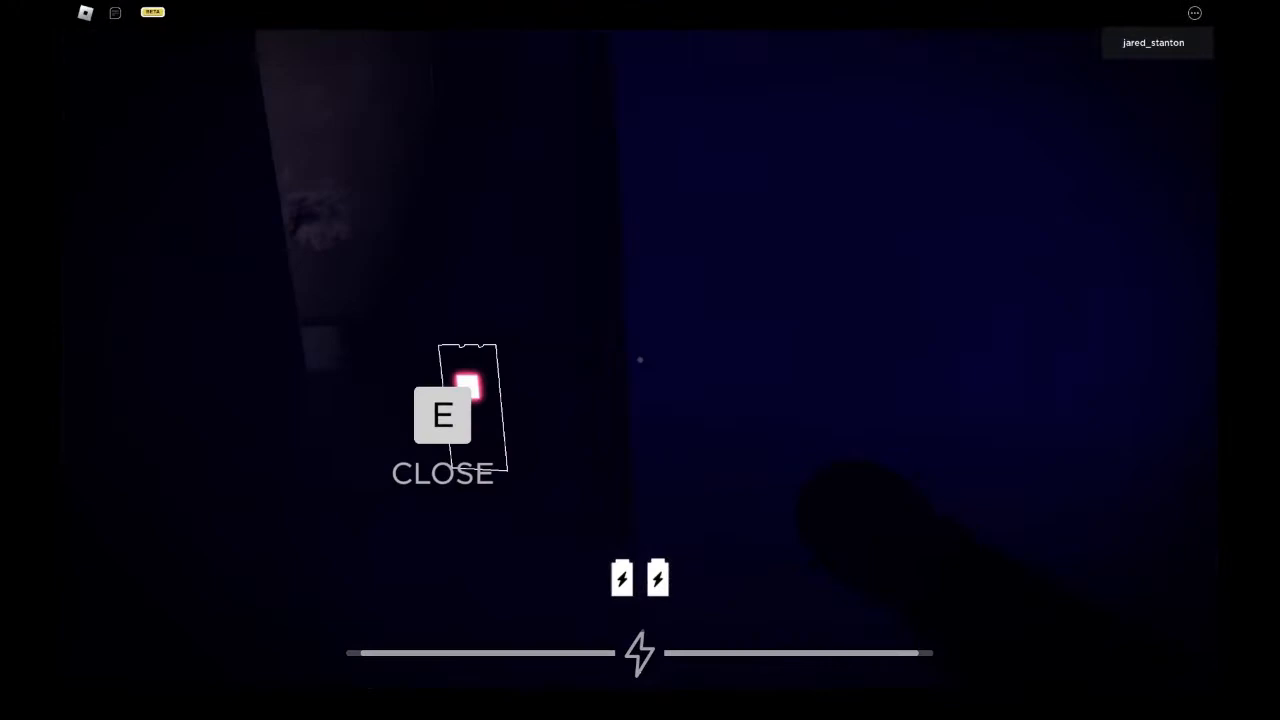
pyautogui.press('w')
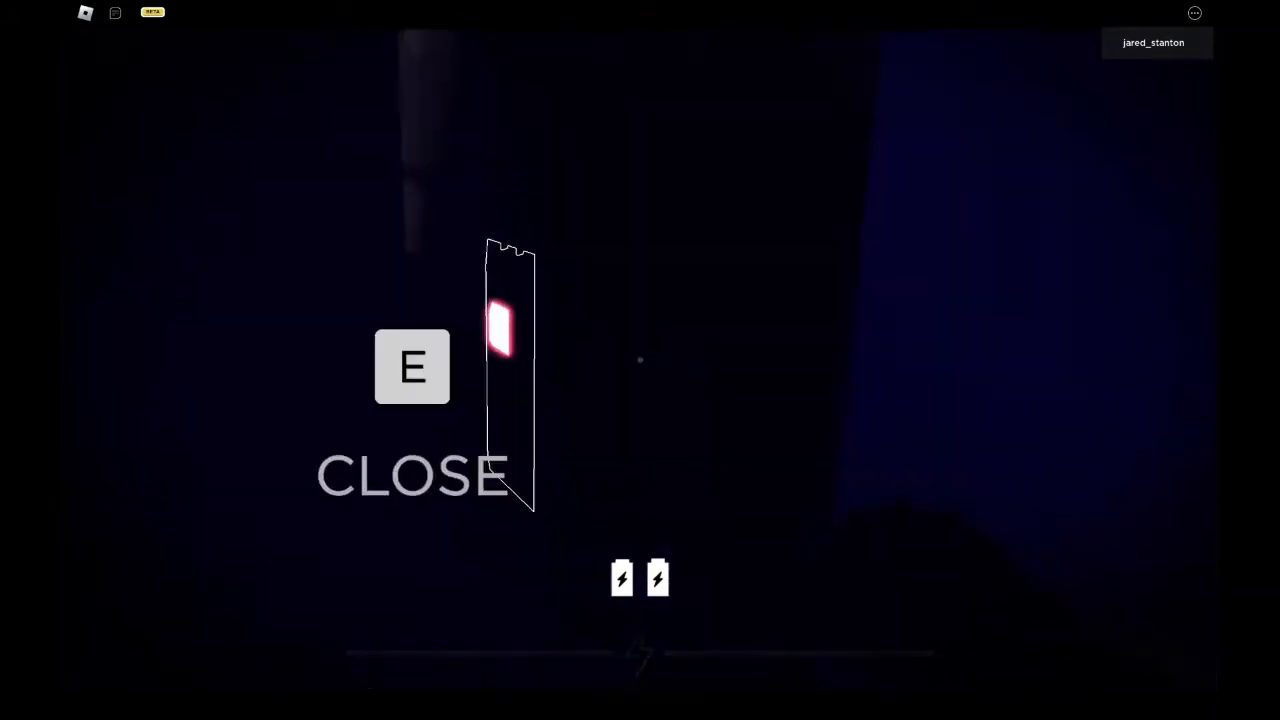
pyautogui.press('e')
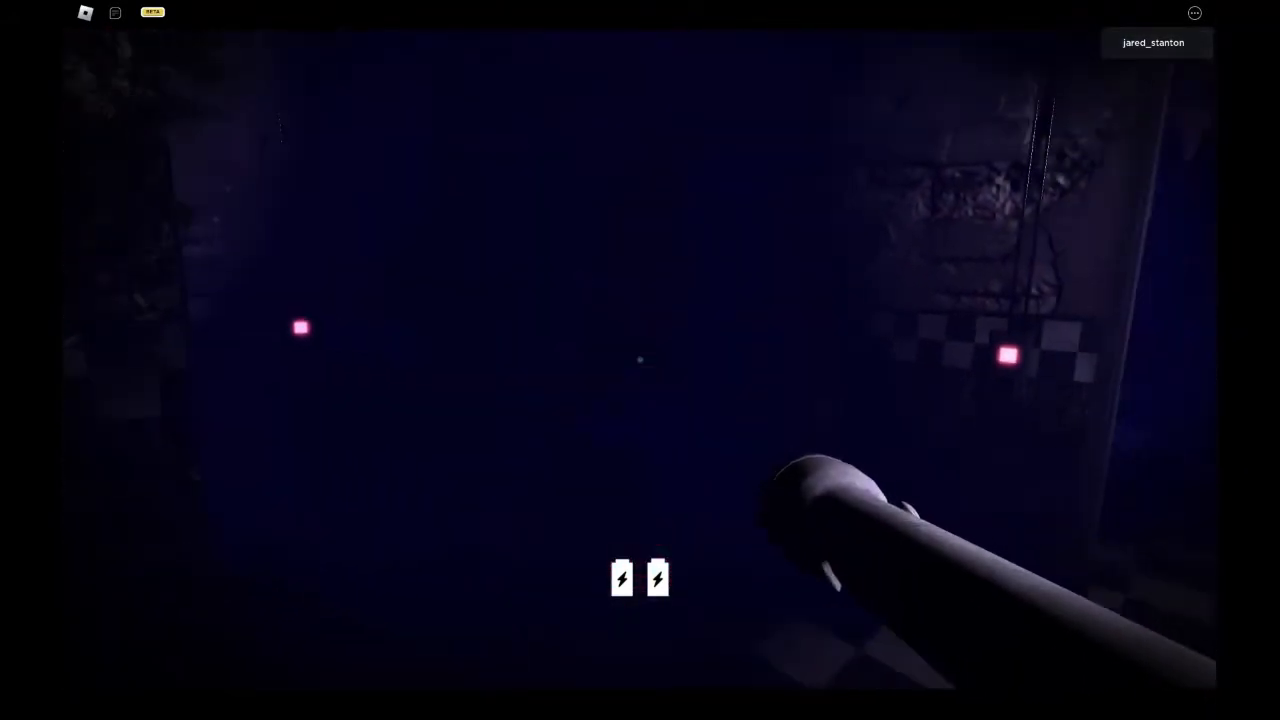
# Walk into the room with the table and collect the supply box
pyautogui.press('w')
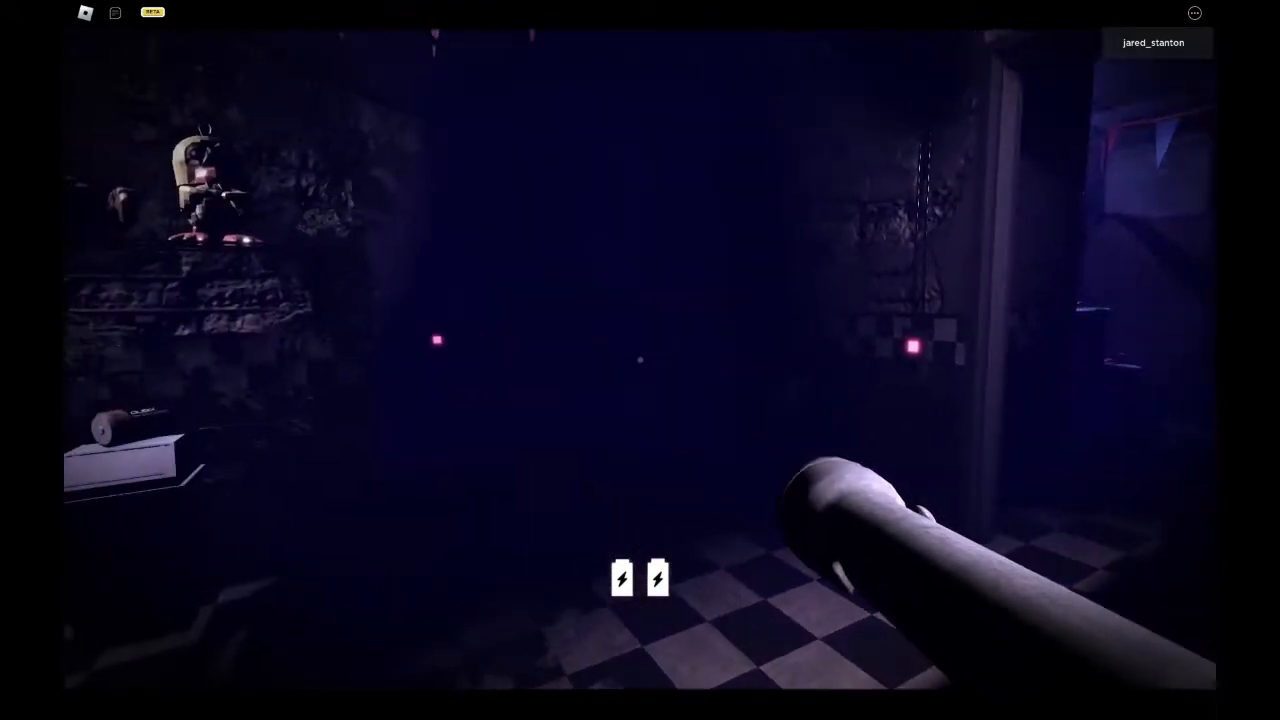
pyautogui.press('w')
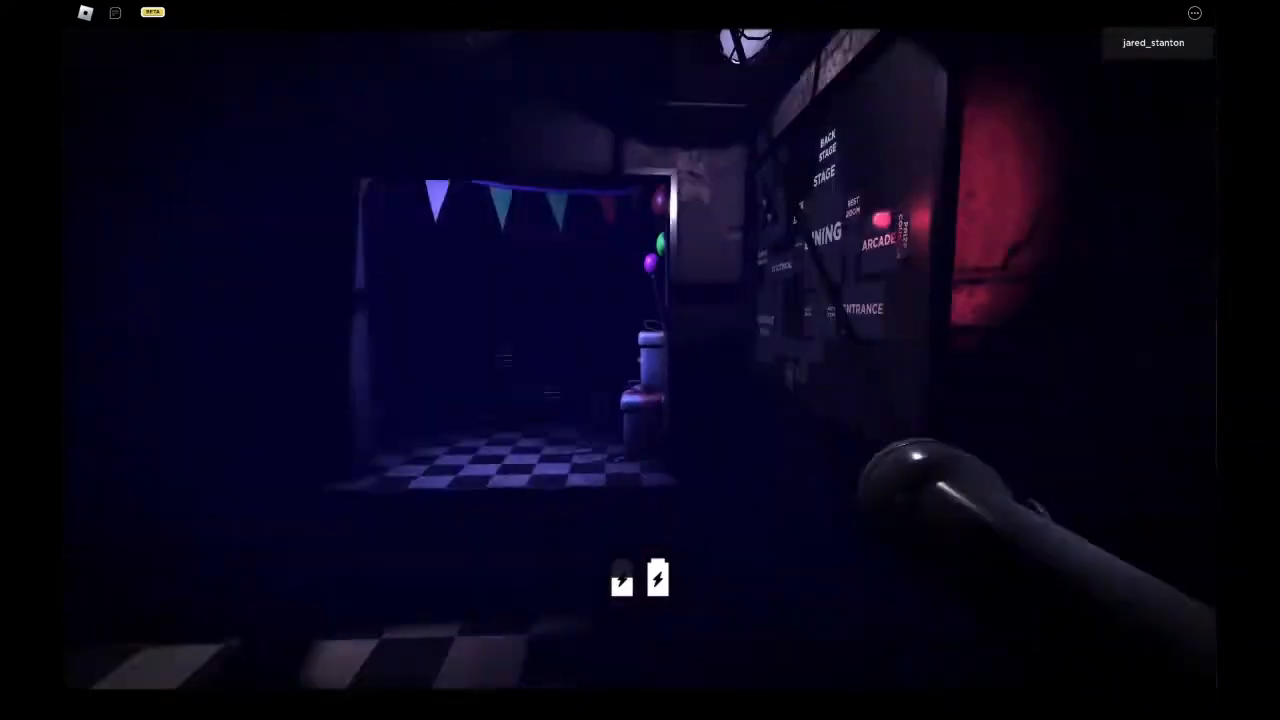
# Run past the wall map through the clock, star and balloon rooms into the dark room
pyautogui.press('w')
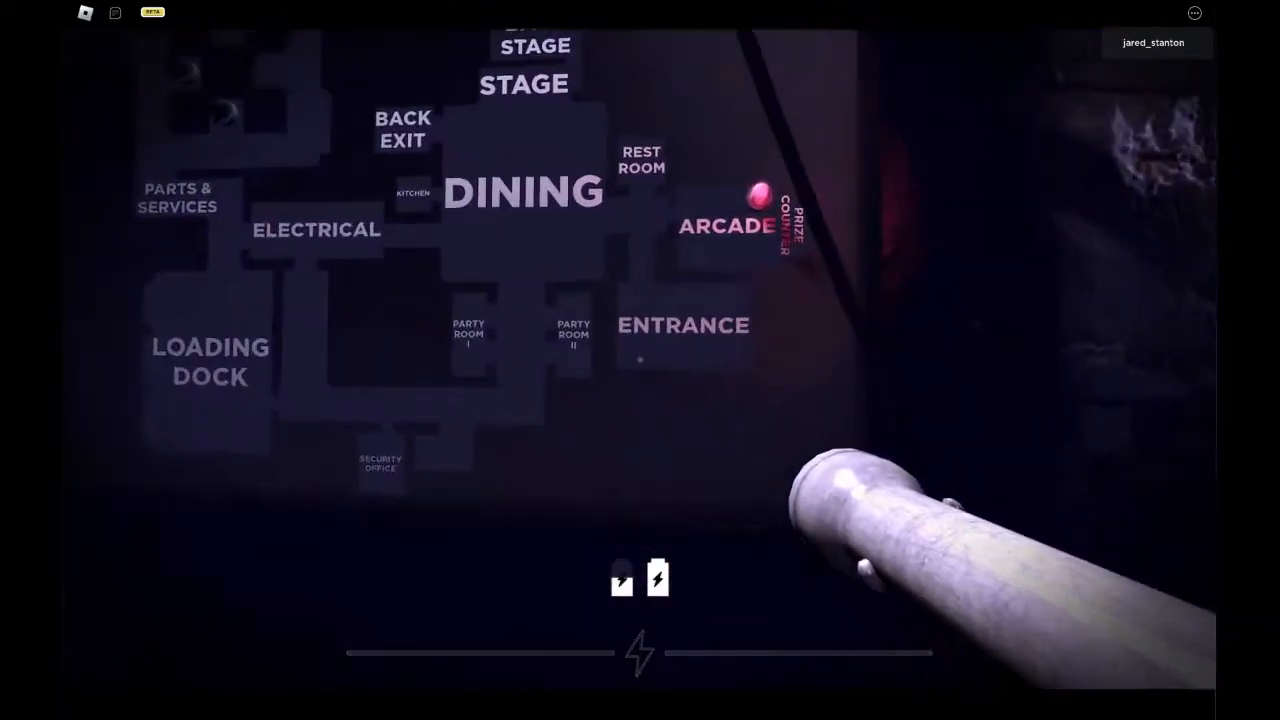
pyautogui.press('w')
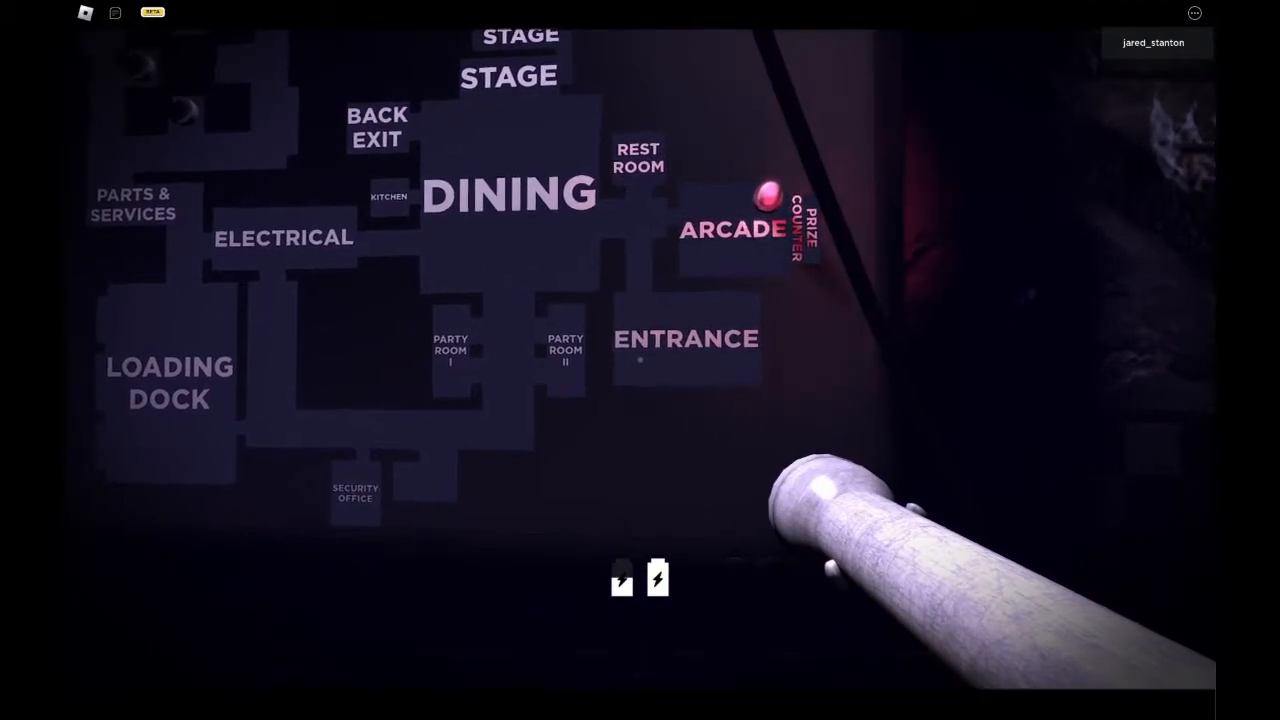
pyautogui.press('w')
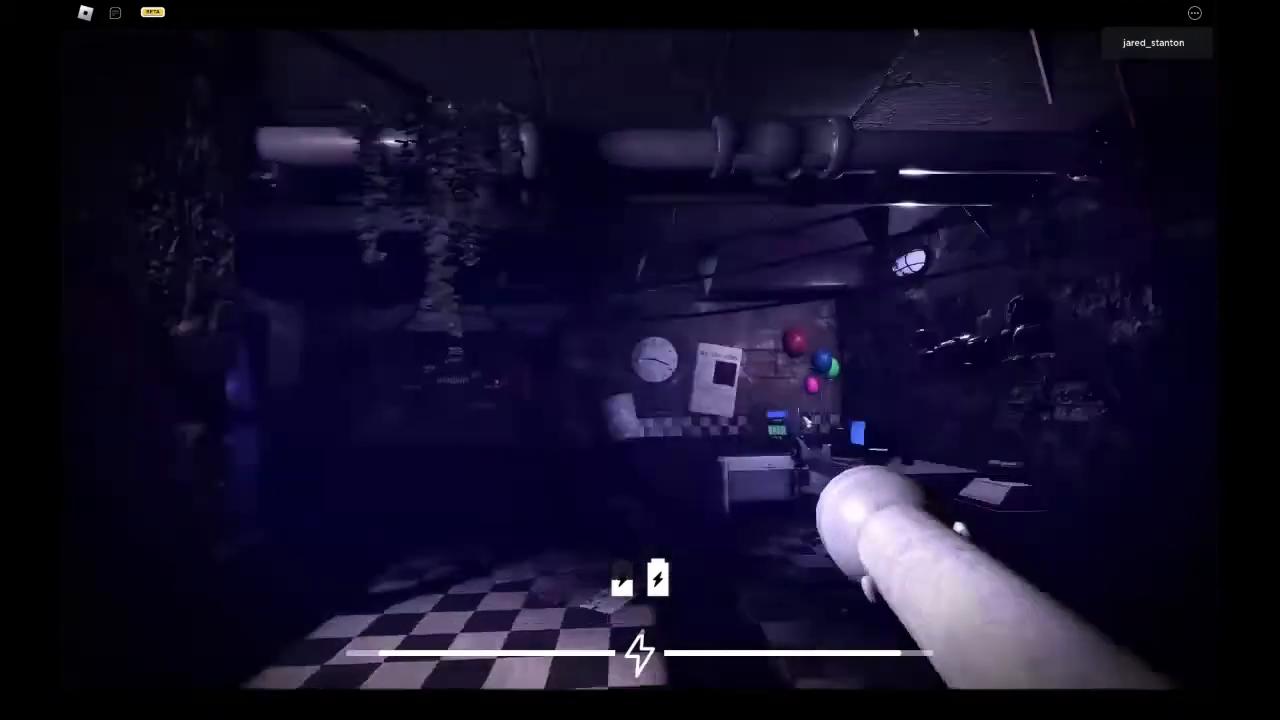
pyautogui.press('w')
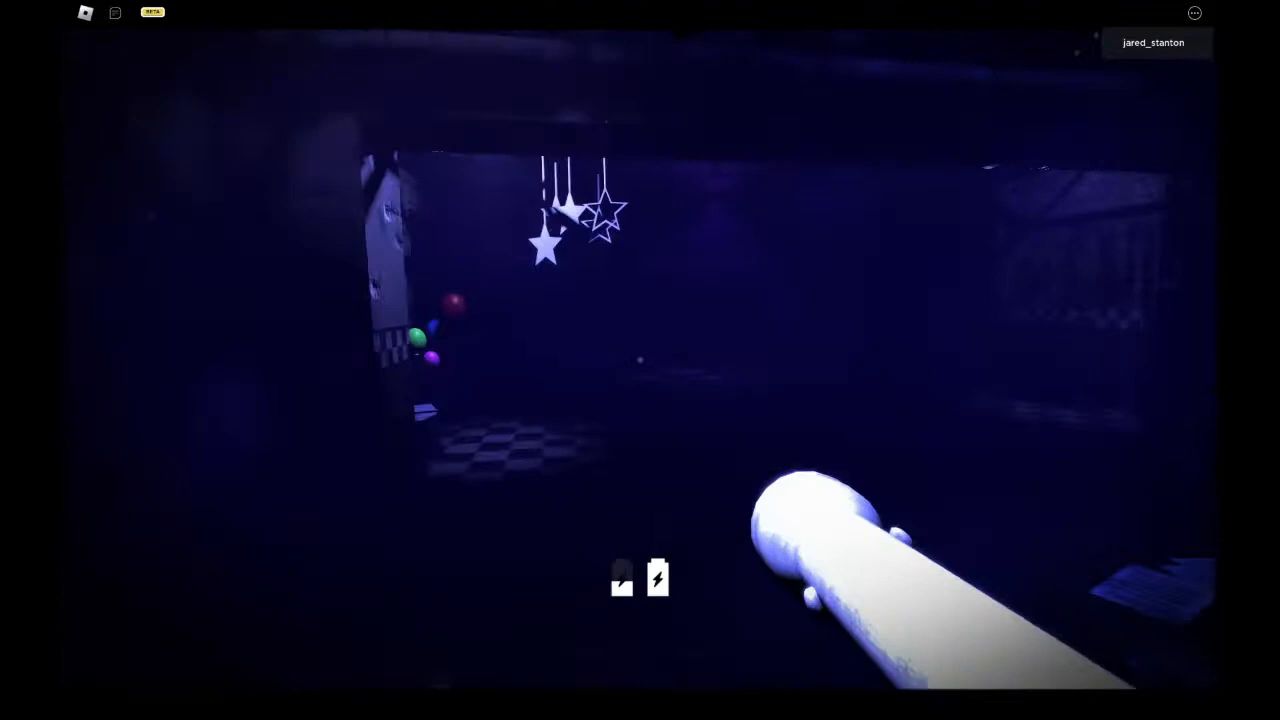
pyautogui.press('w')
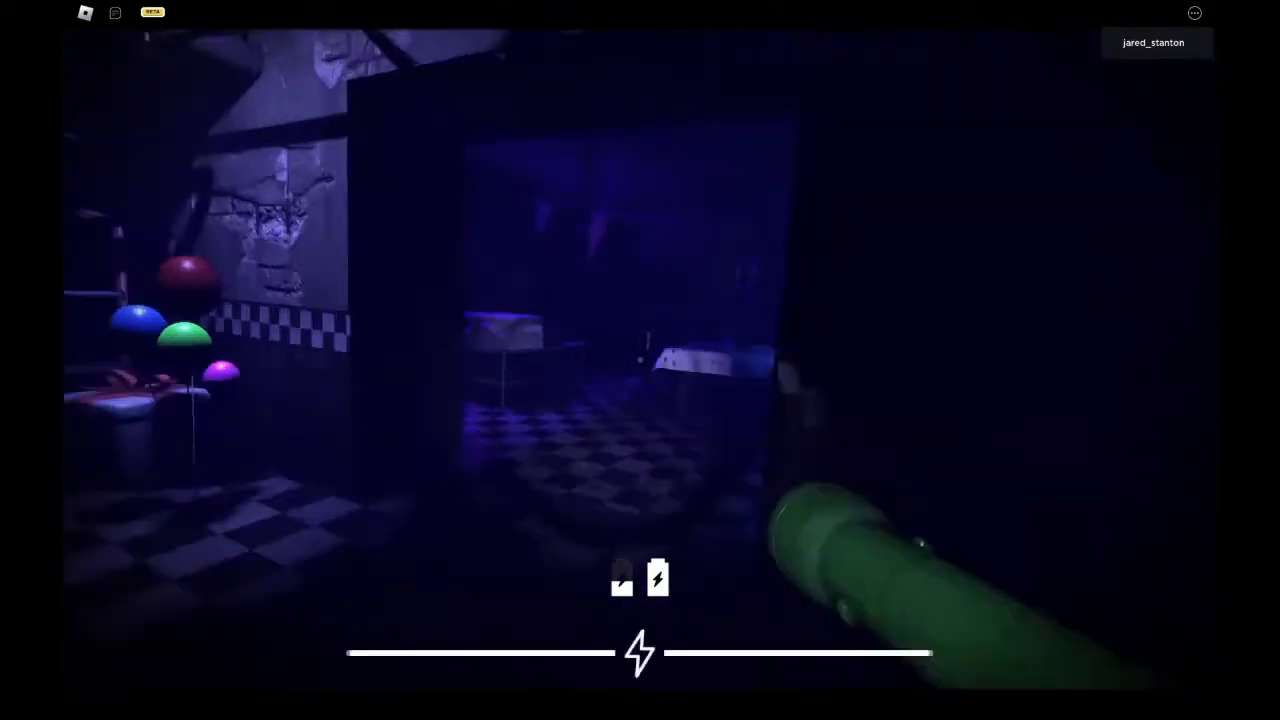
pyautogui.press('w')
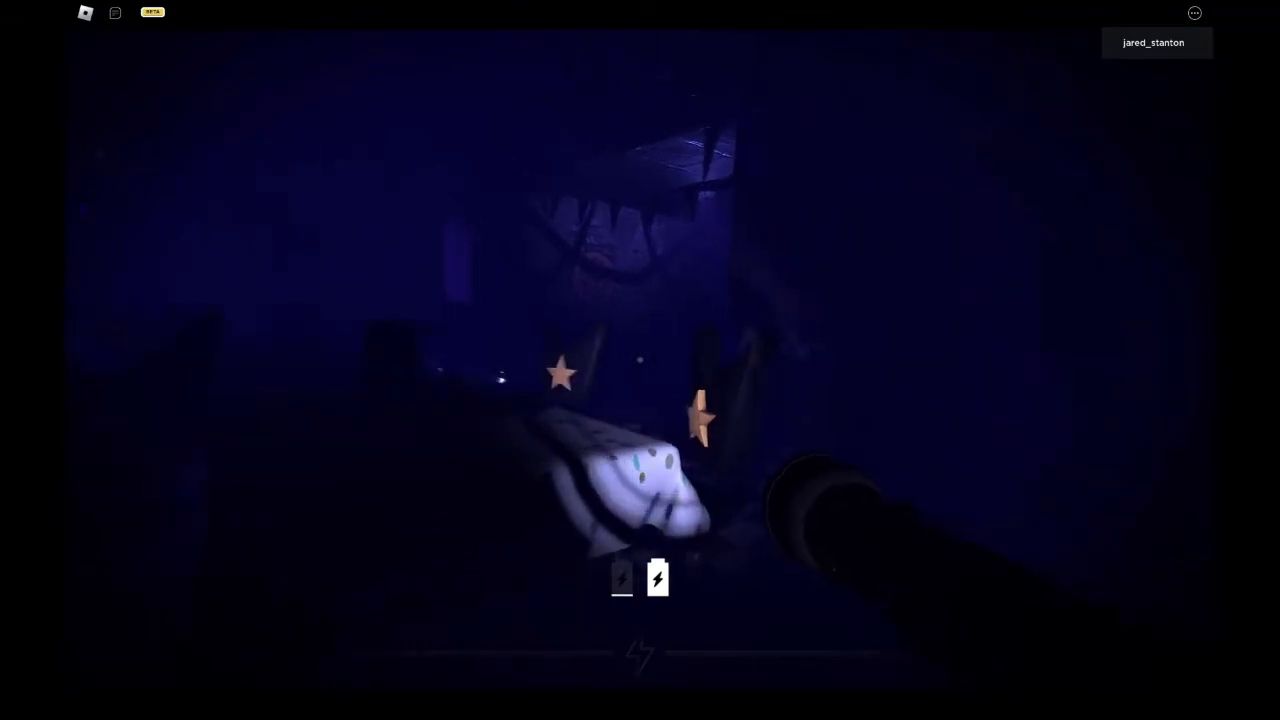
# Continue past the lockers to the ARCADE sign, flashlight off, and sprint toward the bunting hallway
pyautogui.press('w')
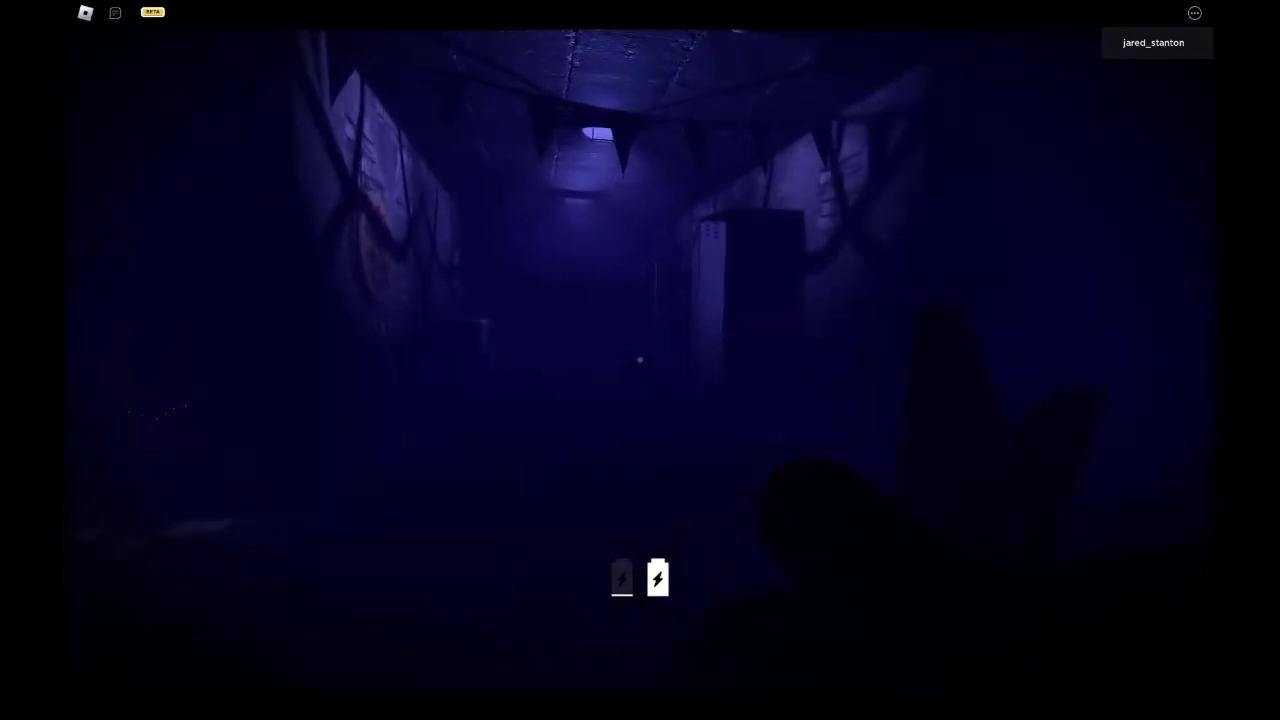
pyautogui.press('w')
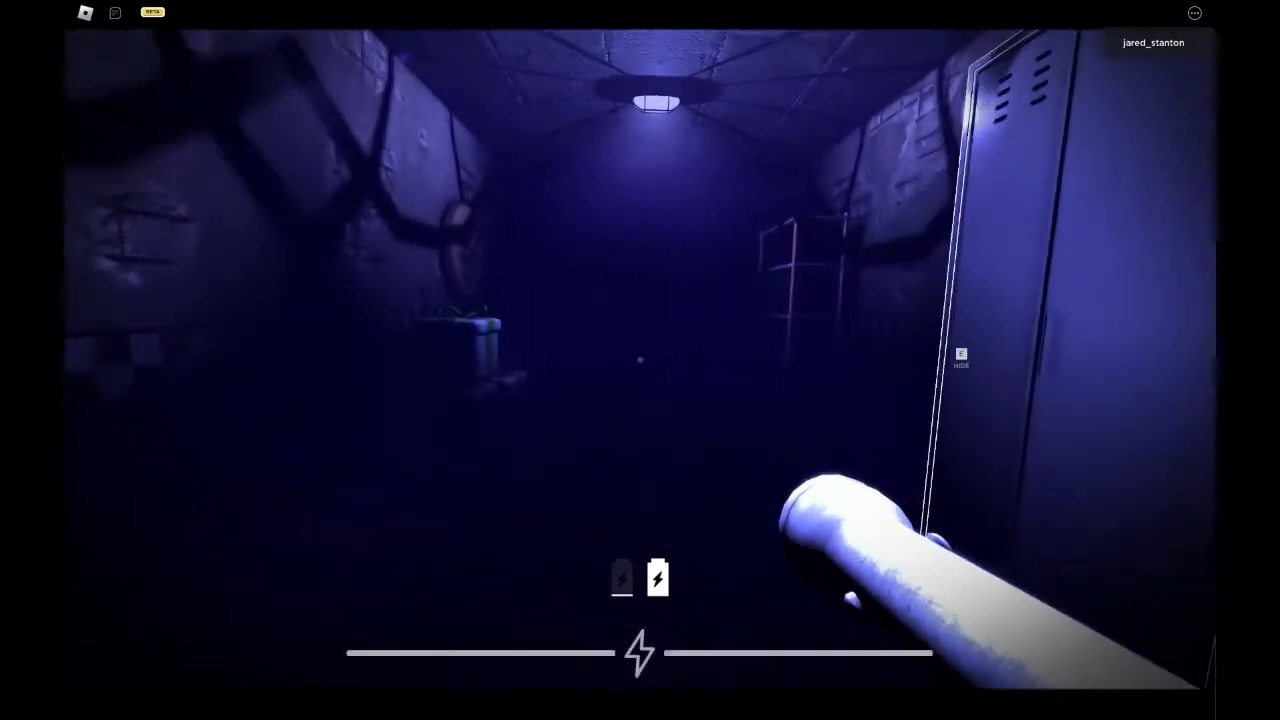
pyautogui.press('w')
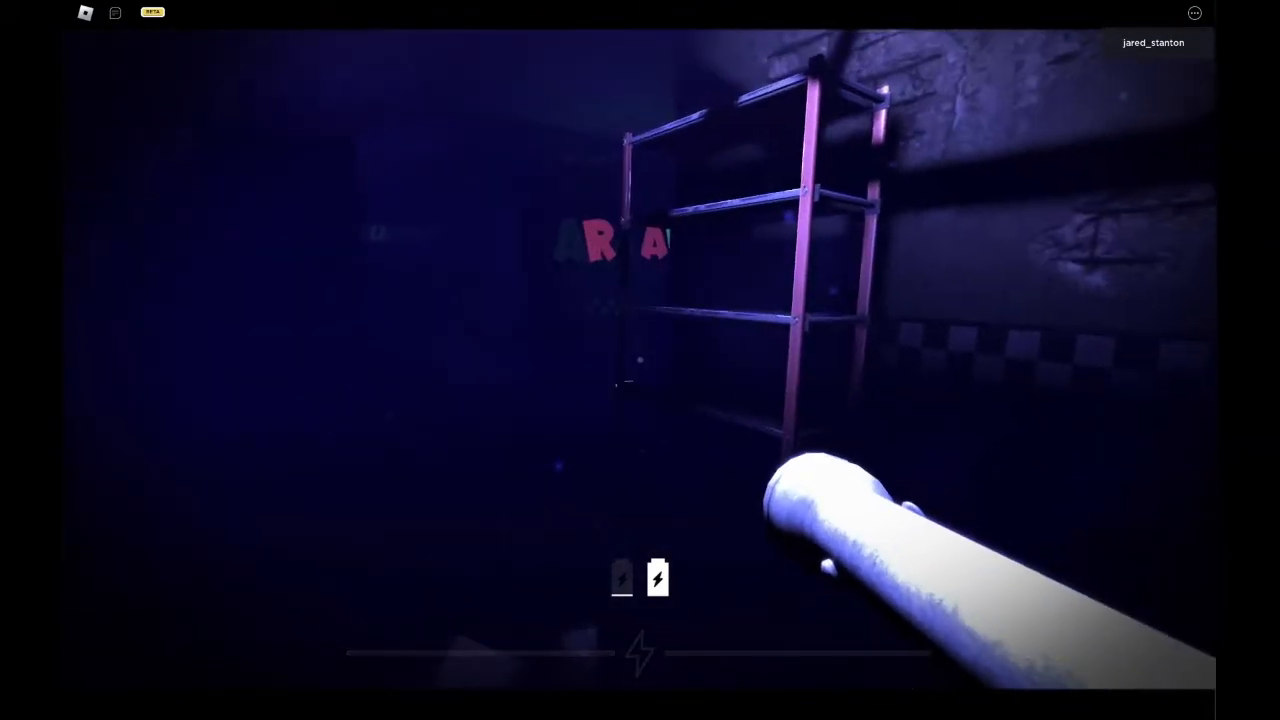
pyautogui.press('w')
pyautogui.press('f')
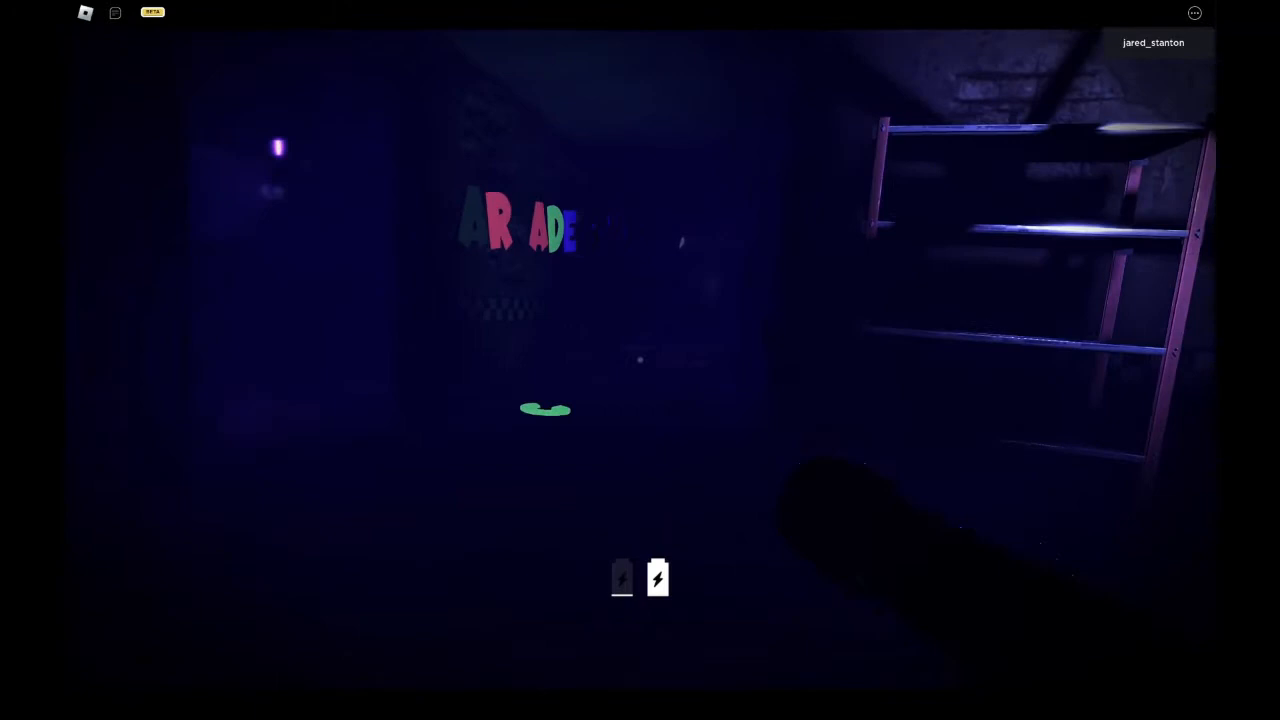
pyautogui.press('w')
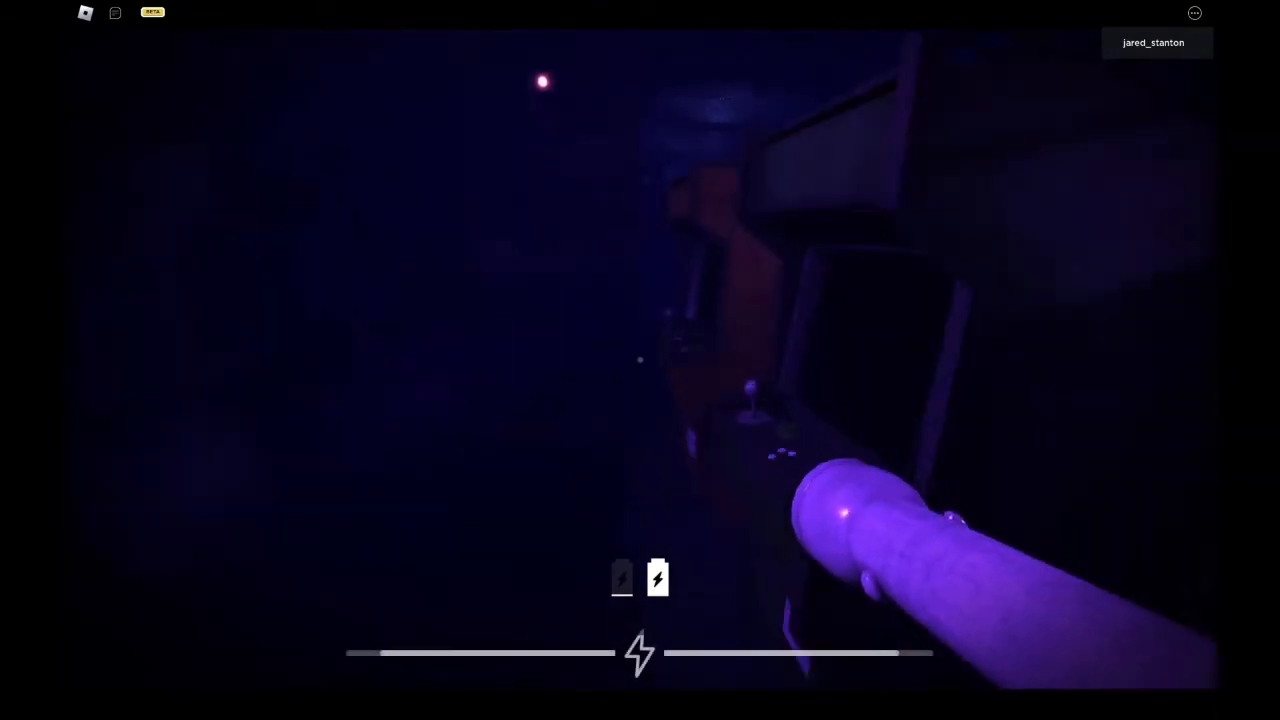
pyautogui.hotkey('shift', 'w')
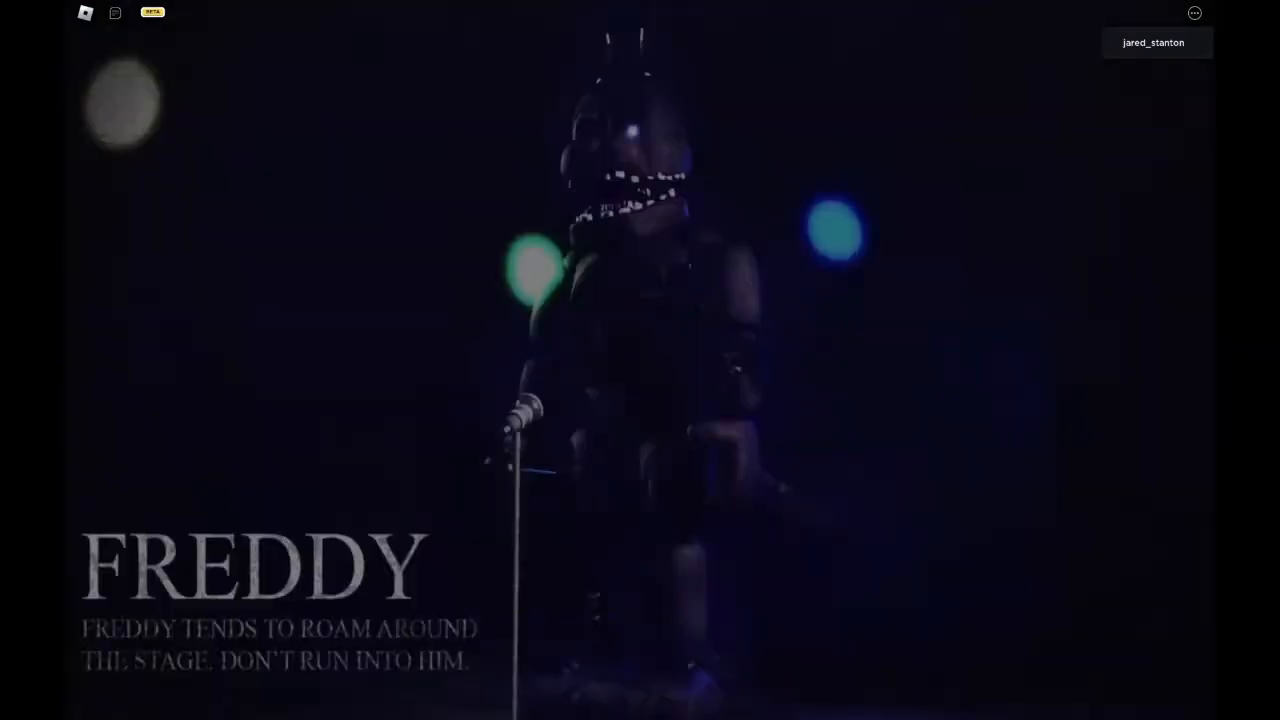
# Return to the curtain and close it fully while glancing at the checkered hallway
pyautogui.press('w')
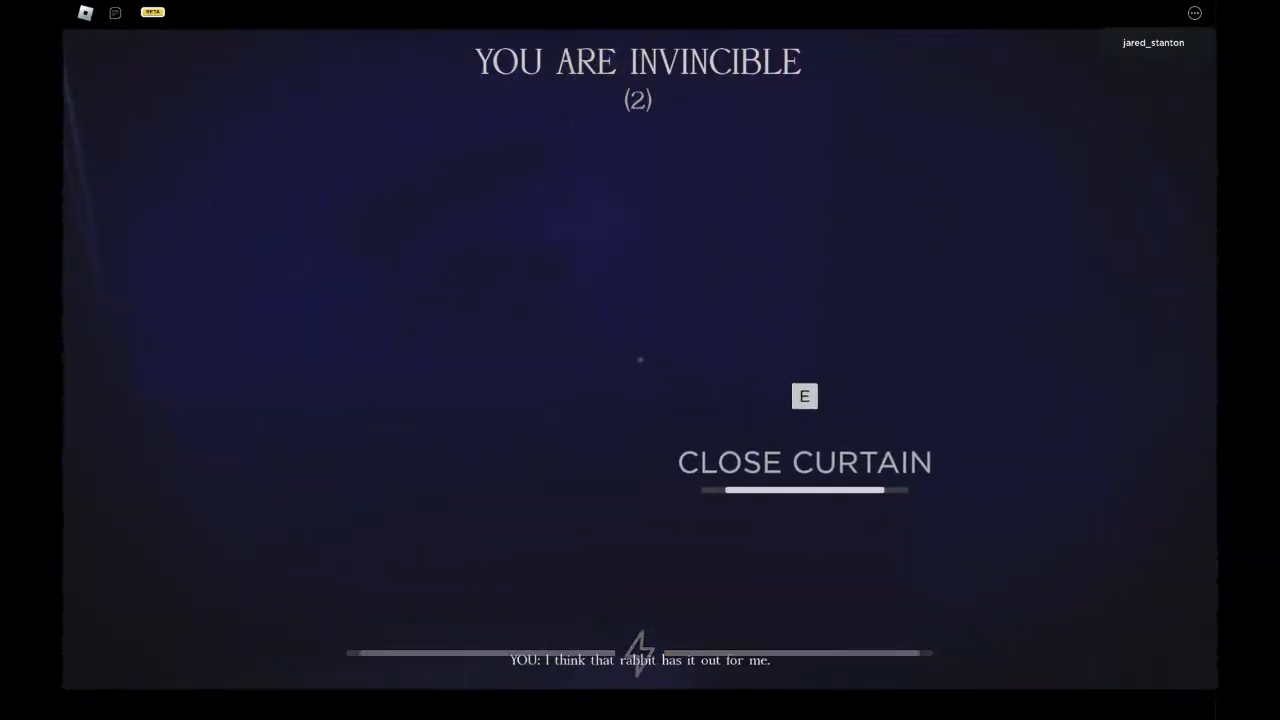
pyautogui.press('e')
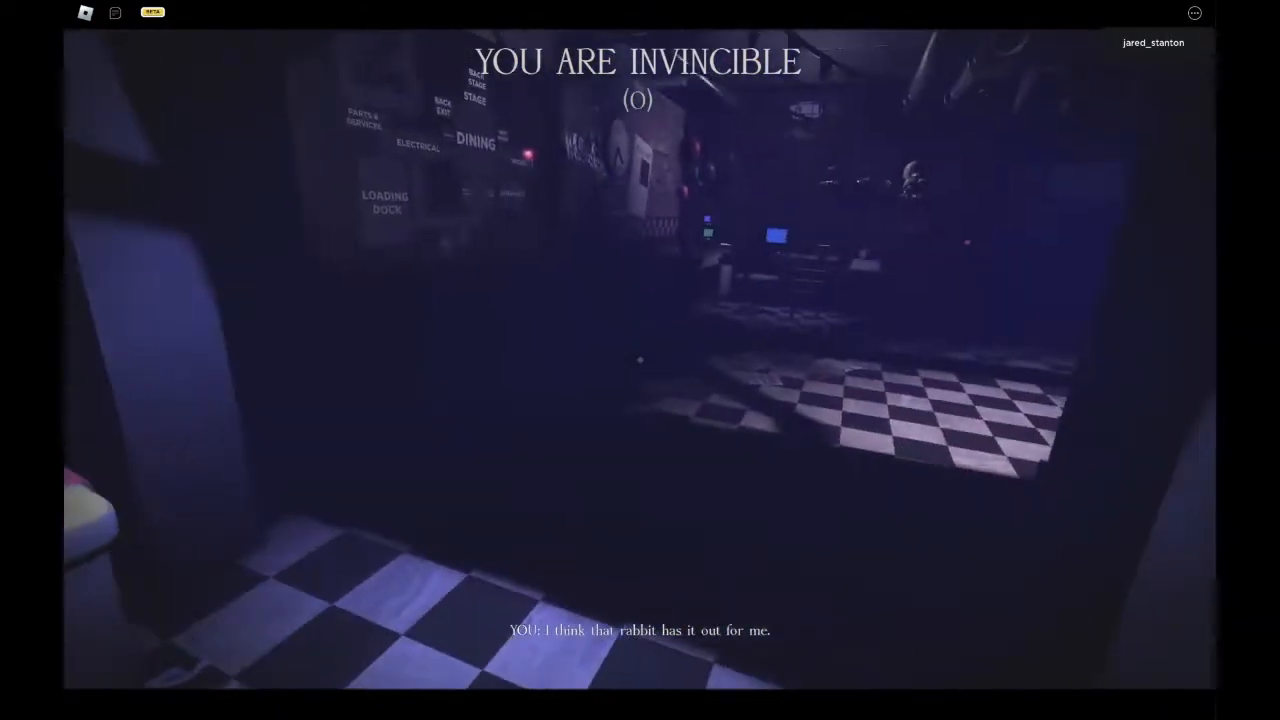
pyautogui.press('e')
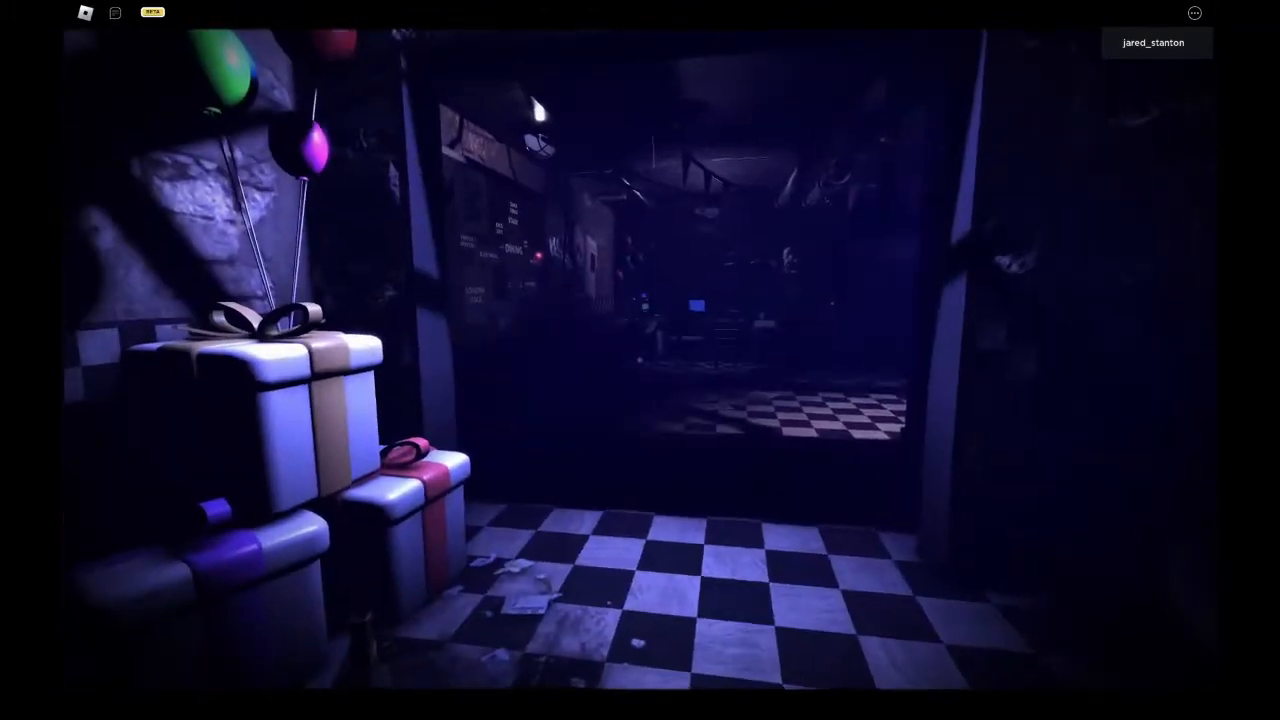
pyautogui.press('shift')
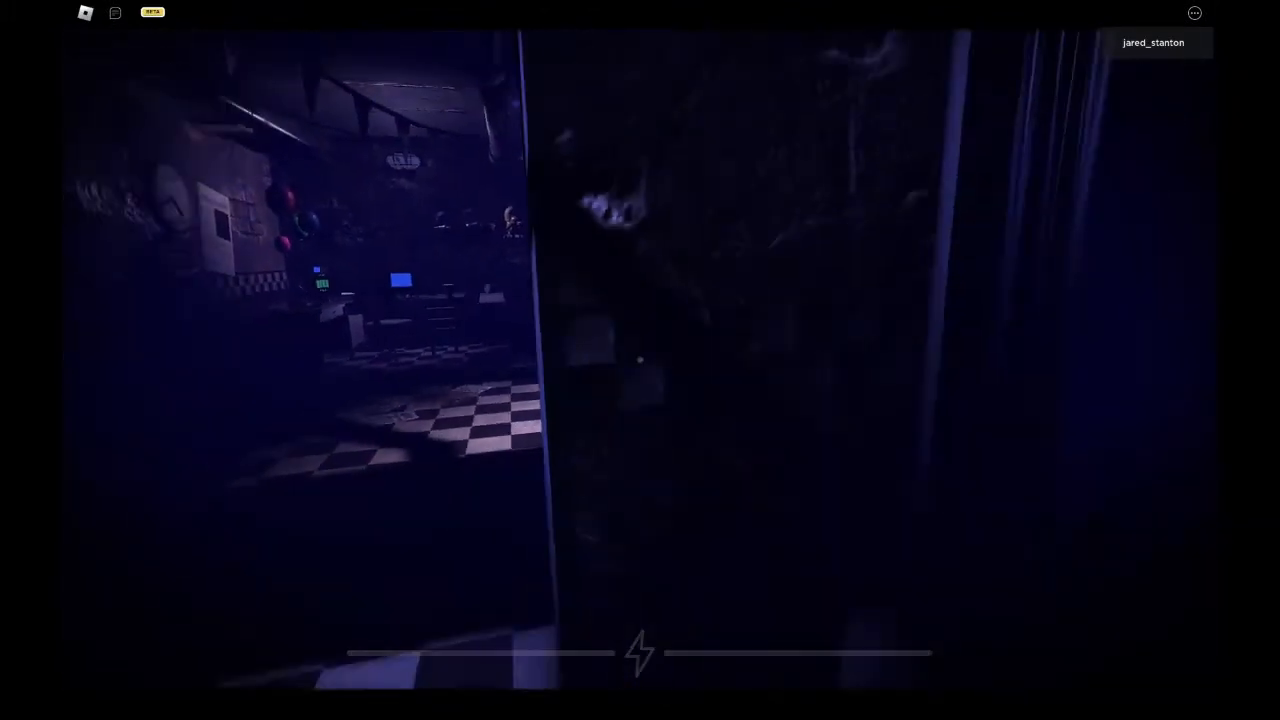
pyautogui.press('e')
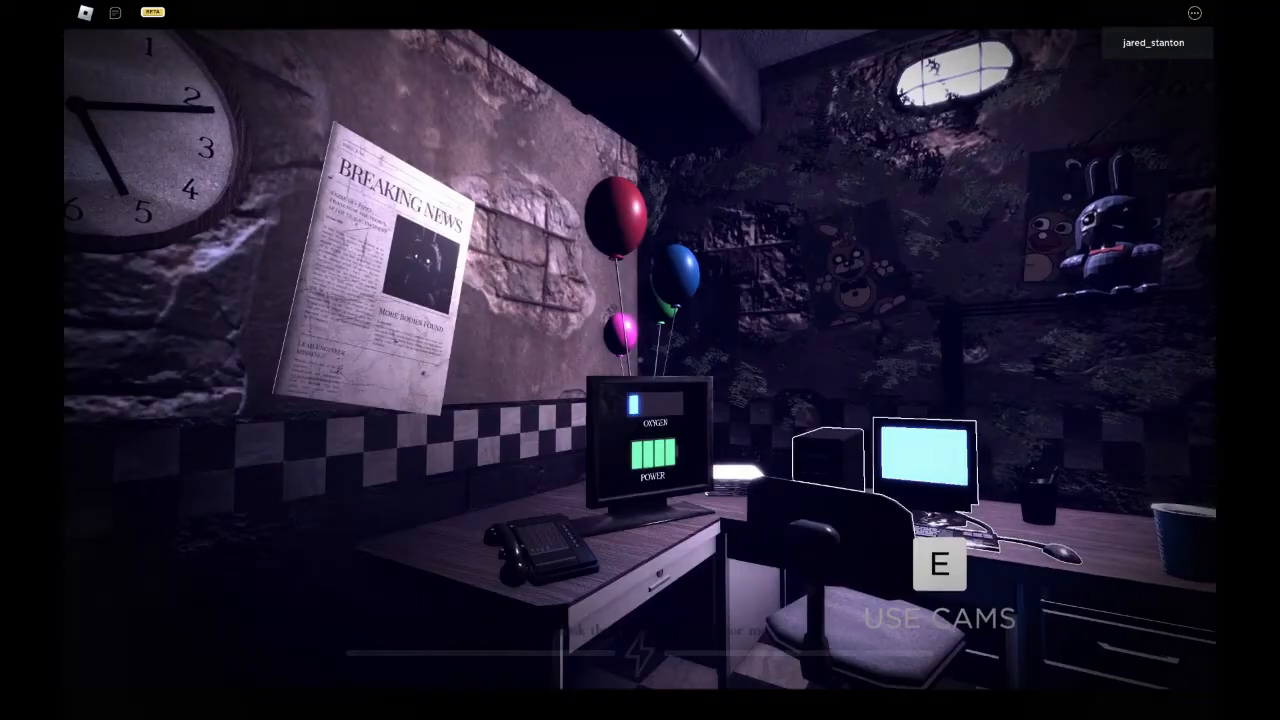
# Sprint out of the office into the star and balloon room toward the lockers
pyautogui.press('shift')
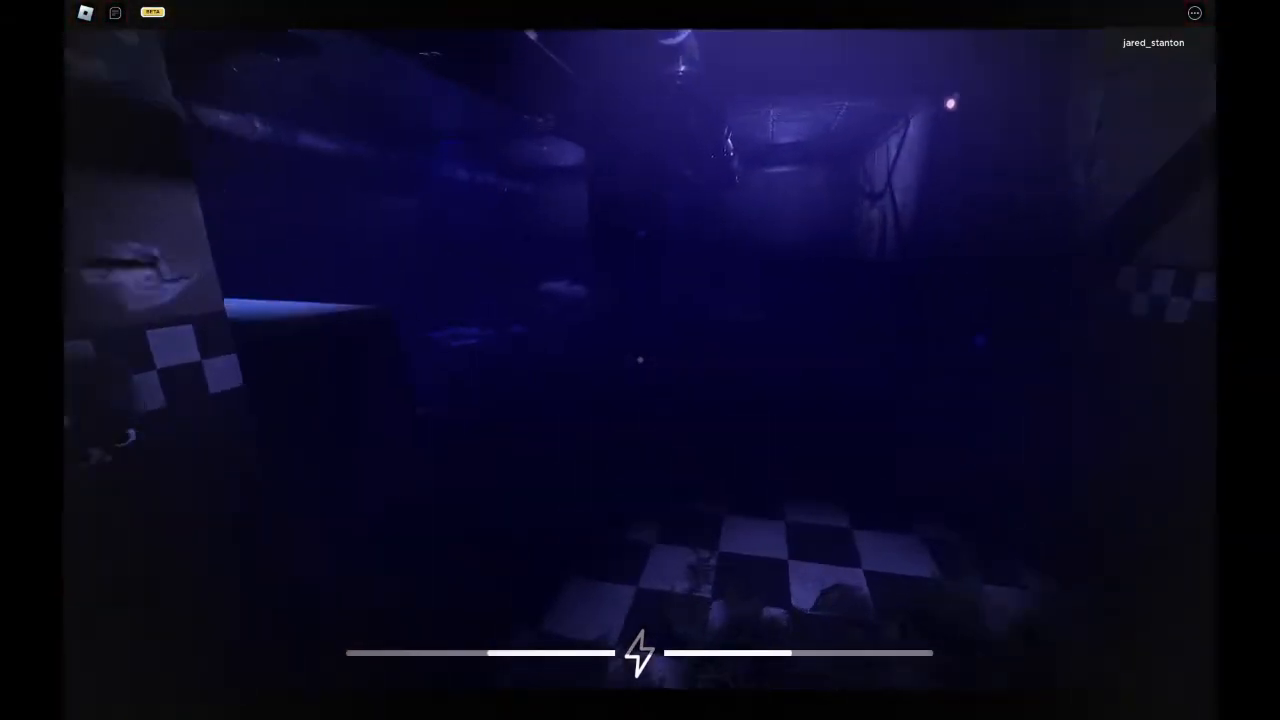
pyautogui.press('w')
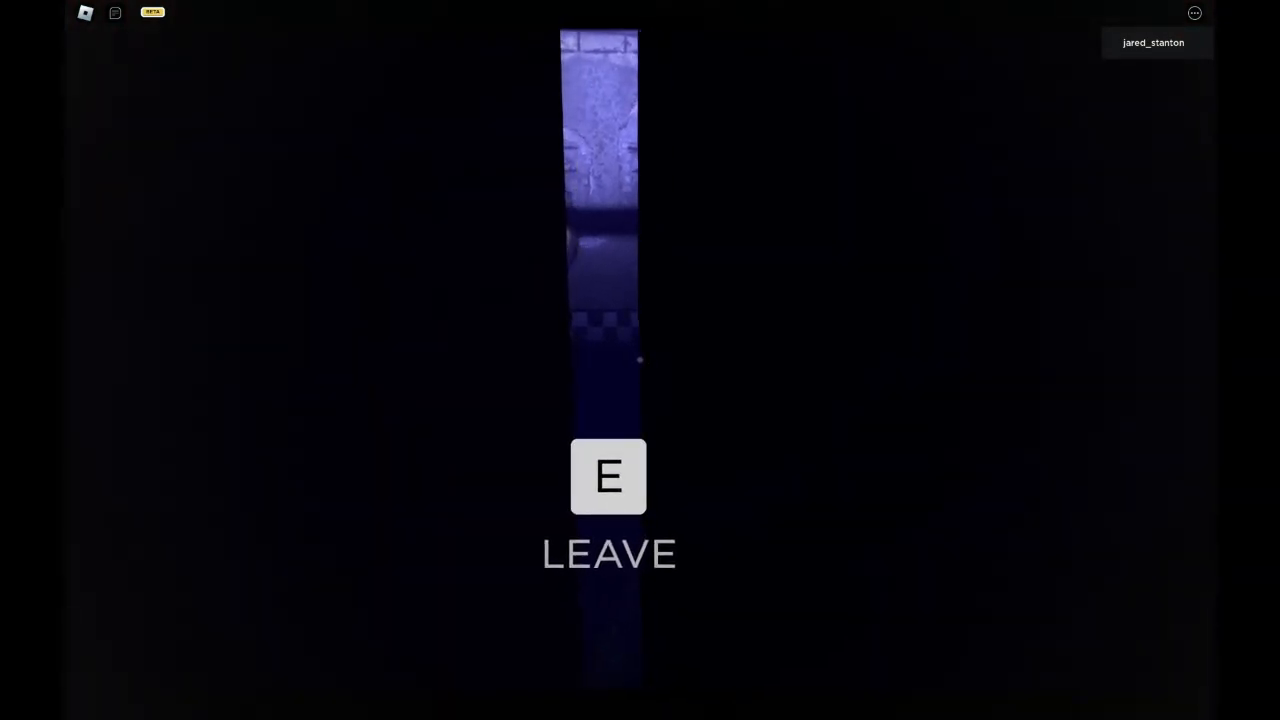
# Leave the locker, reach the Prize Counter vent and restart the ventilation
pyautogui.press('e')
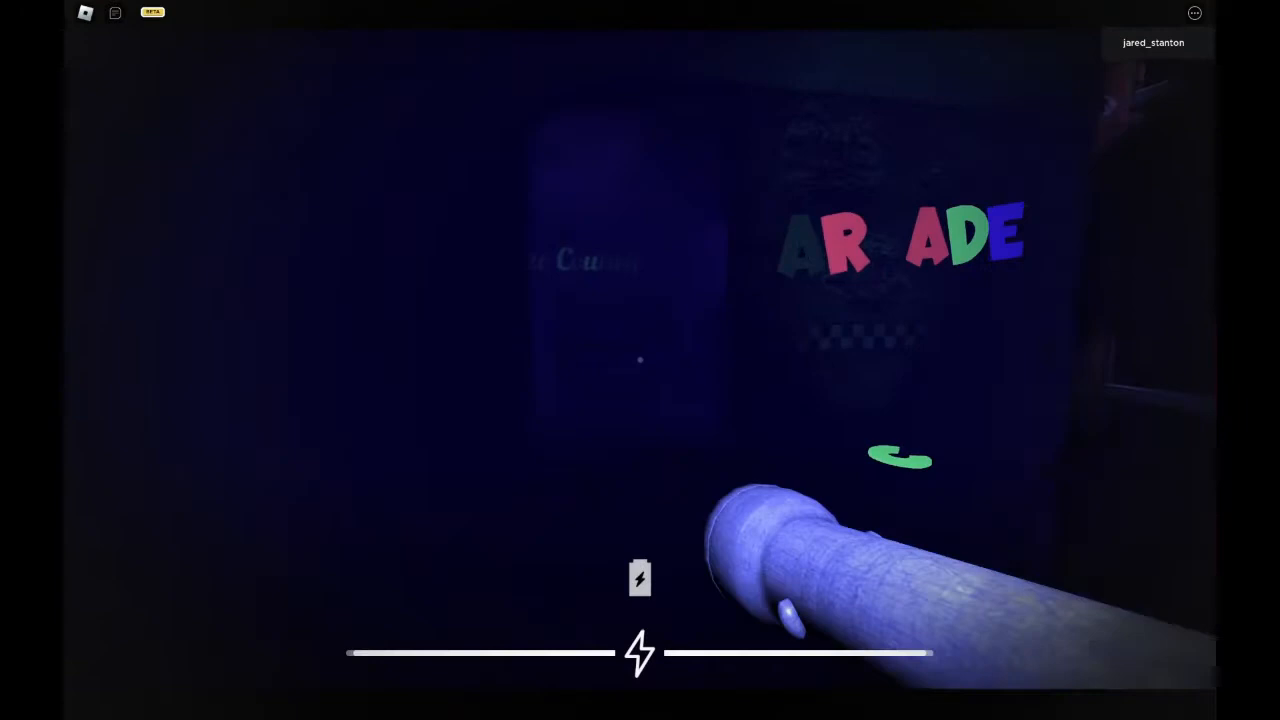
pyautogui.hotkey('shift', 'w')
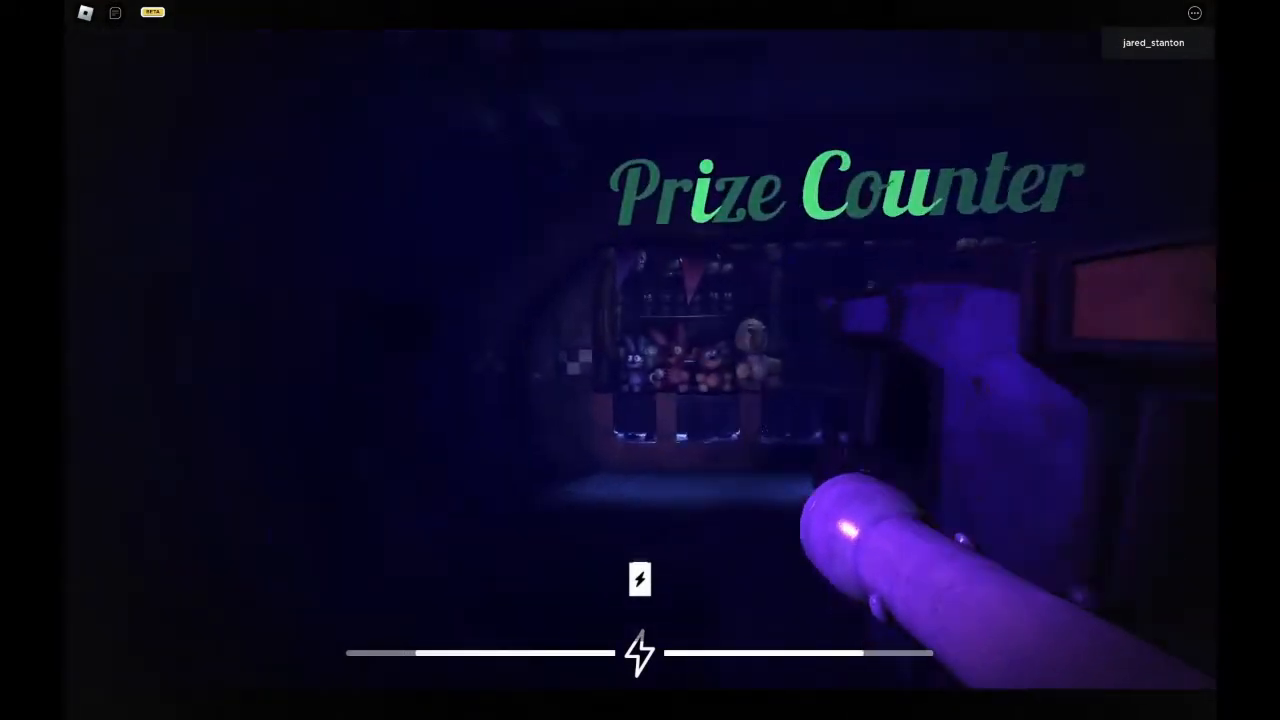
pyautogui.press('w')
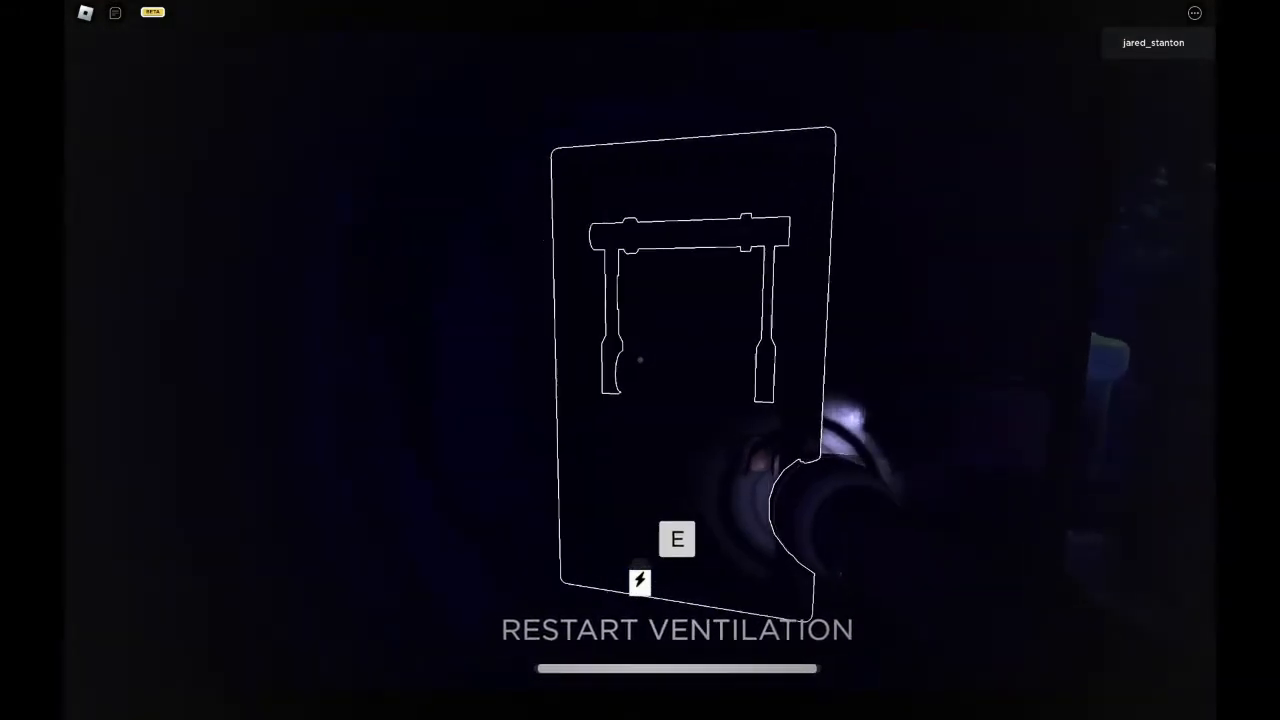
pyautogui.hotkey('shift', 'w')
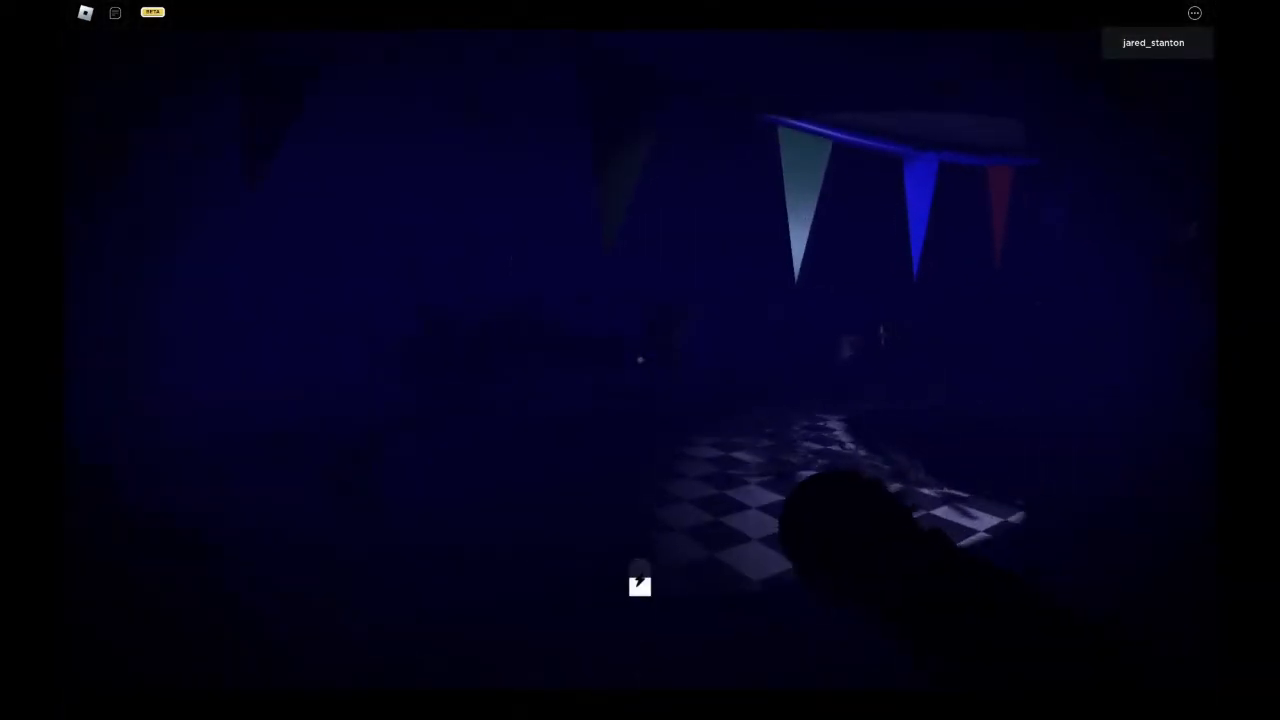
pyautogui.press('w')
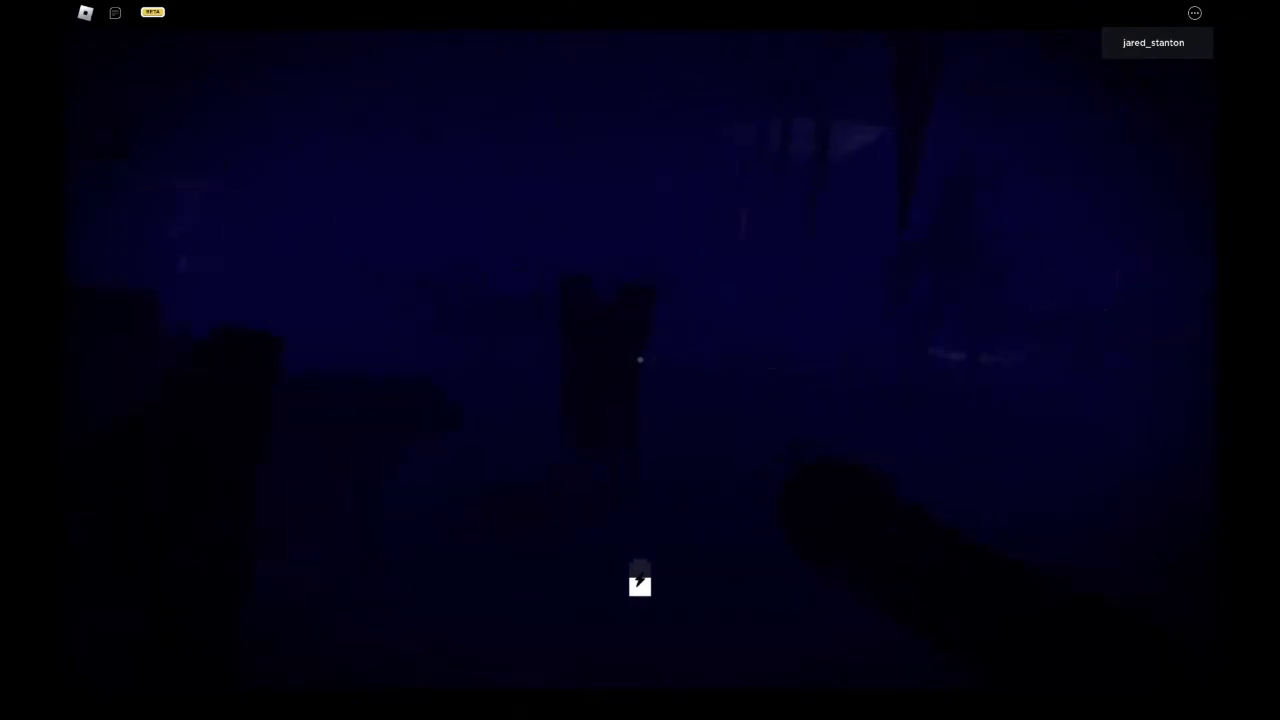
# Walk back past the pennants through the dark room toward the hanging stars
pyautogui.press('w')
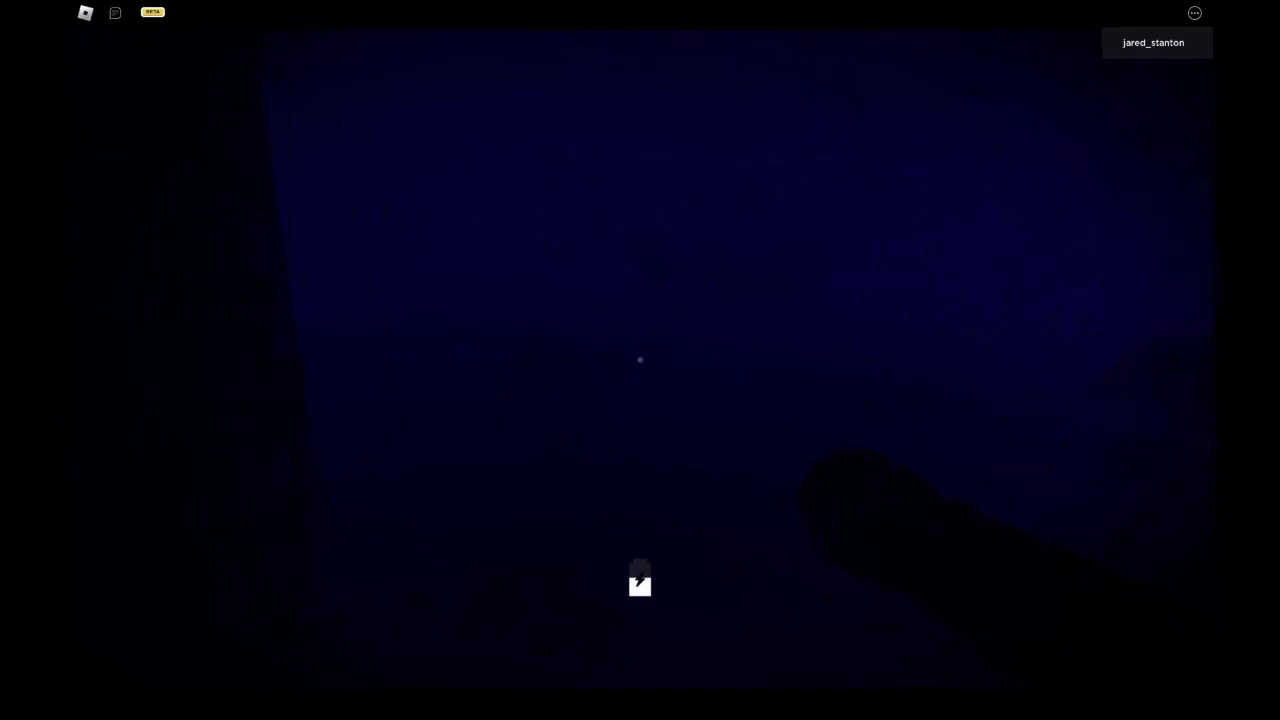
pyautogui.press('w')
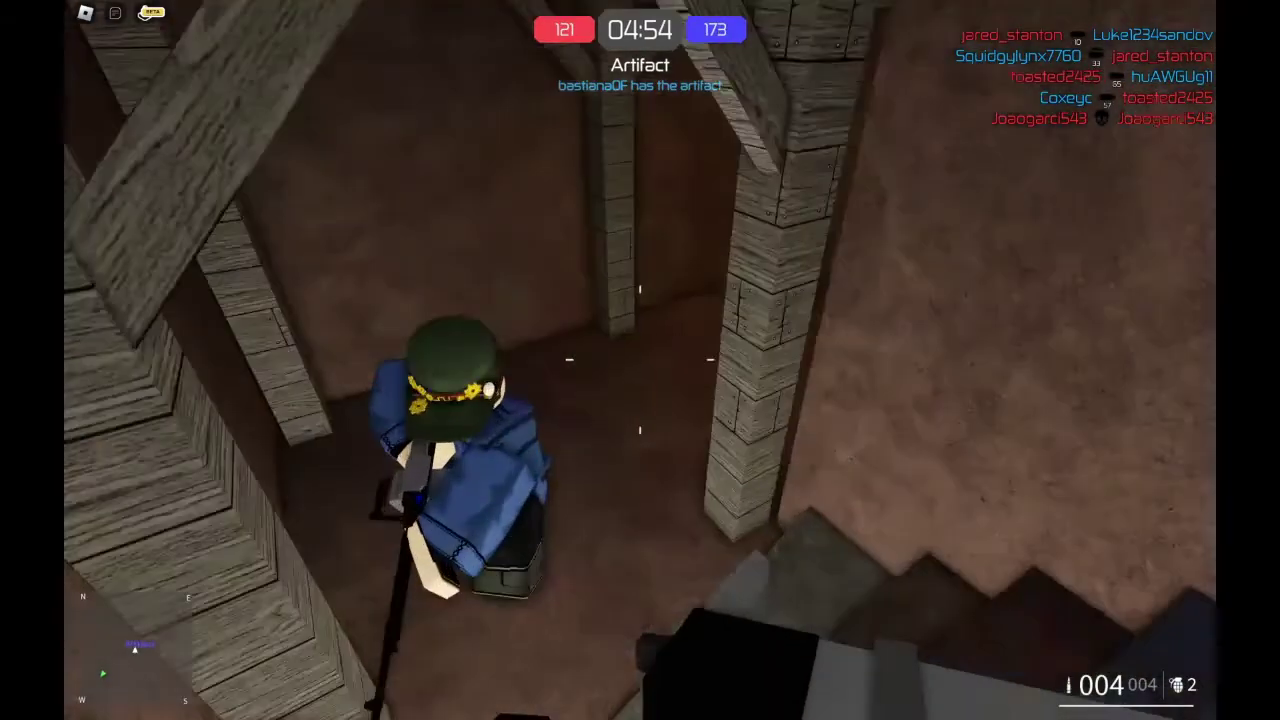
# Shoot the artifact carrier, grab the artifact and clear the corridor, reloading the rifle
pyautogui.click(640, 380)
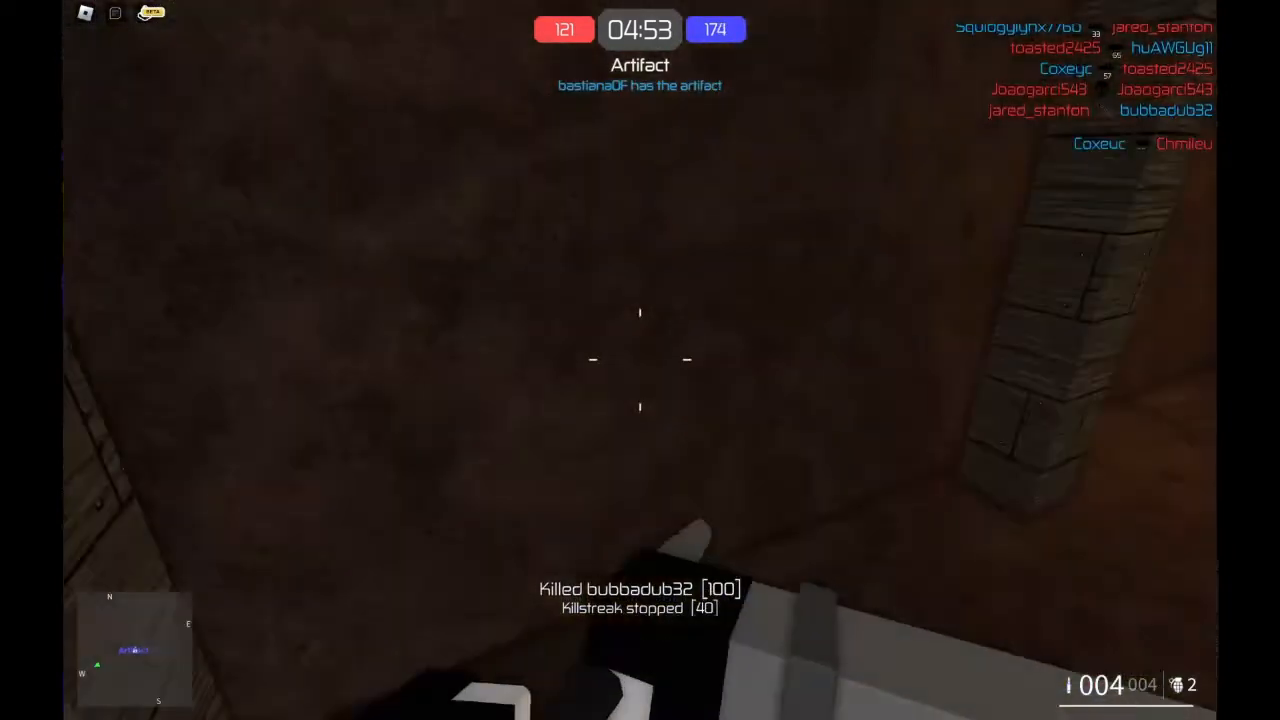
pyautogui.click(640, 380)
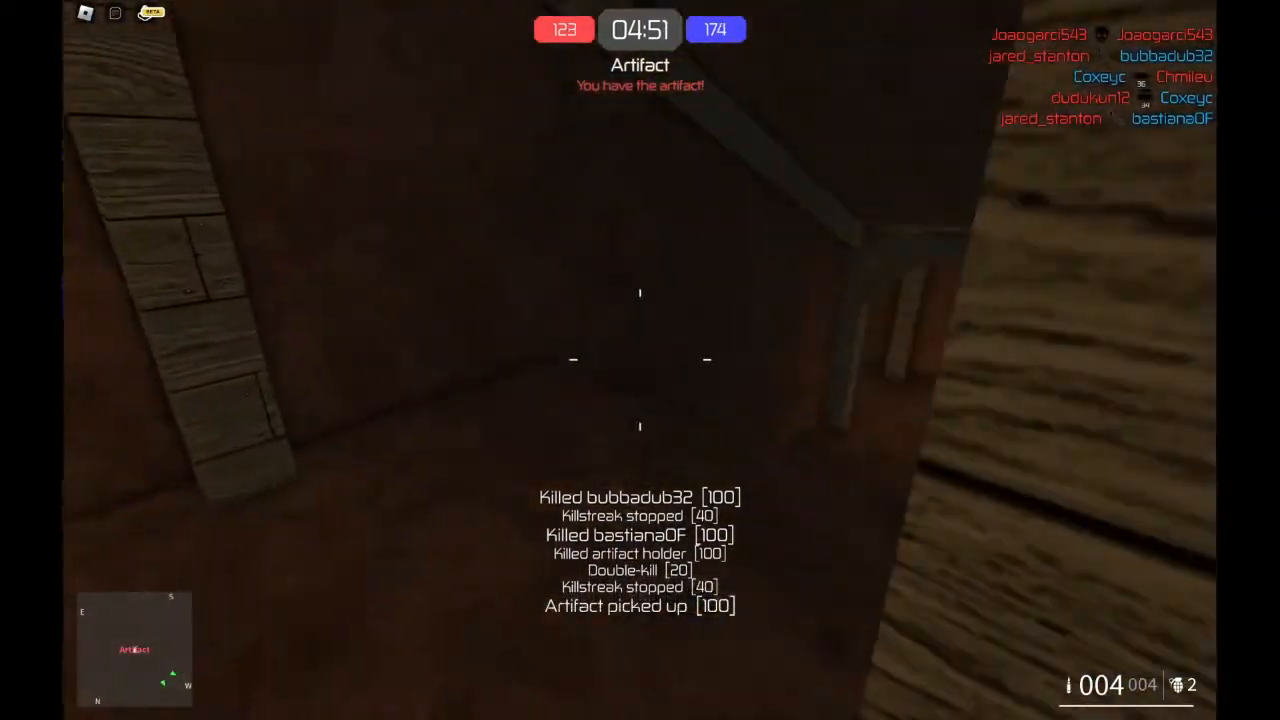
pyautogui.press('1')
pyautogui.press('w')
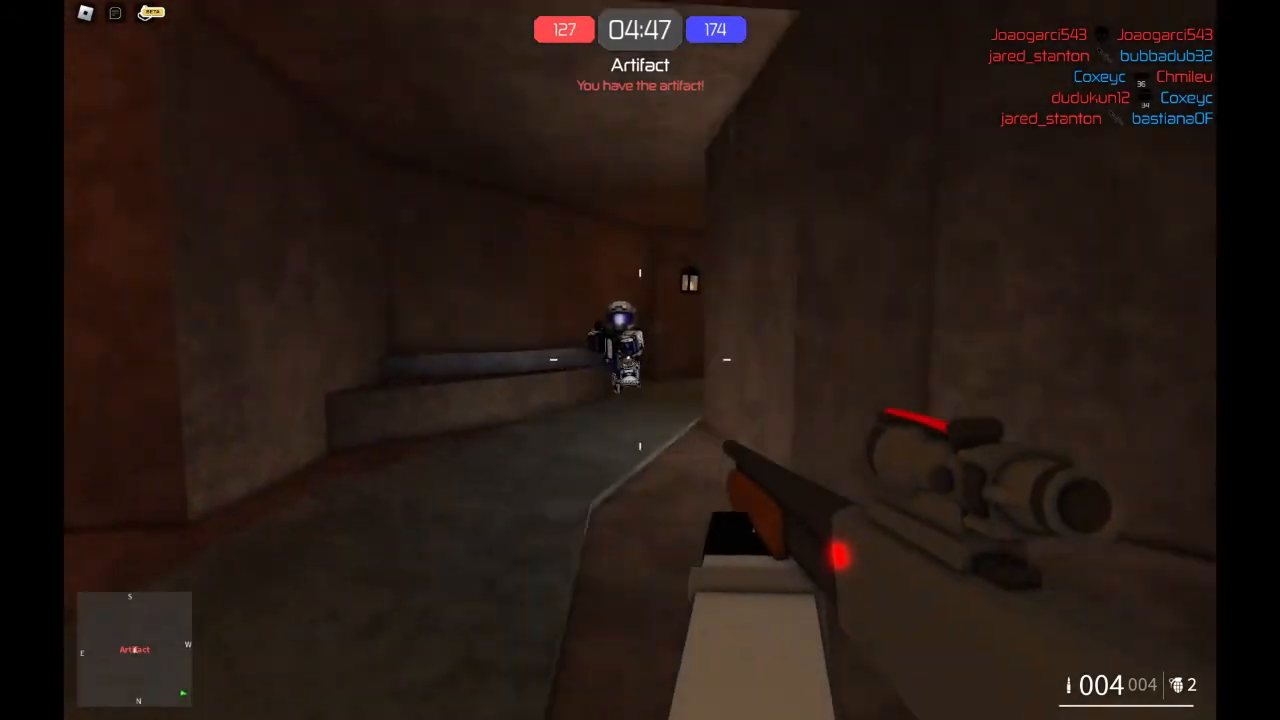
pyautogui.click(640, 360)
pyautogui.press('r')
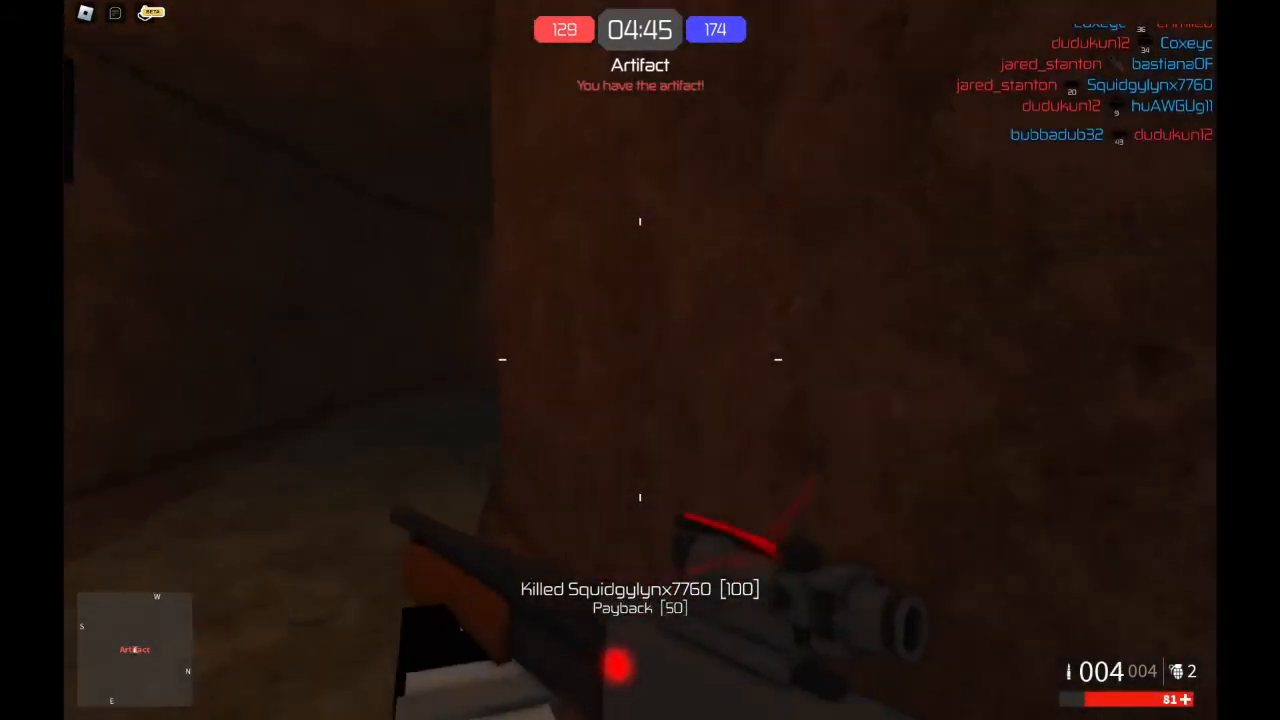
# Carry the artifact toward the green hedges, killing enemies with rifle and secondary gun
pyautogui.press('w')
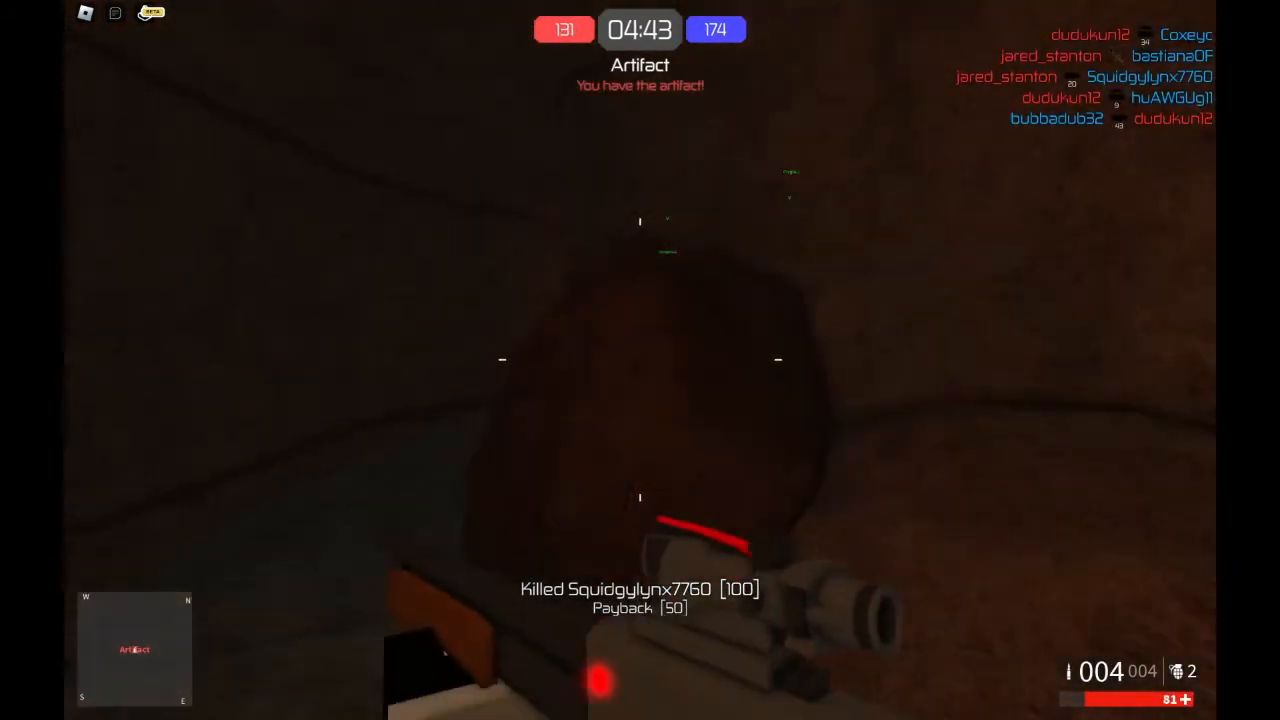
pyautogui.press('w')
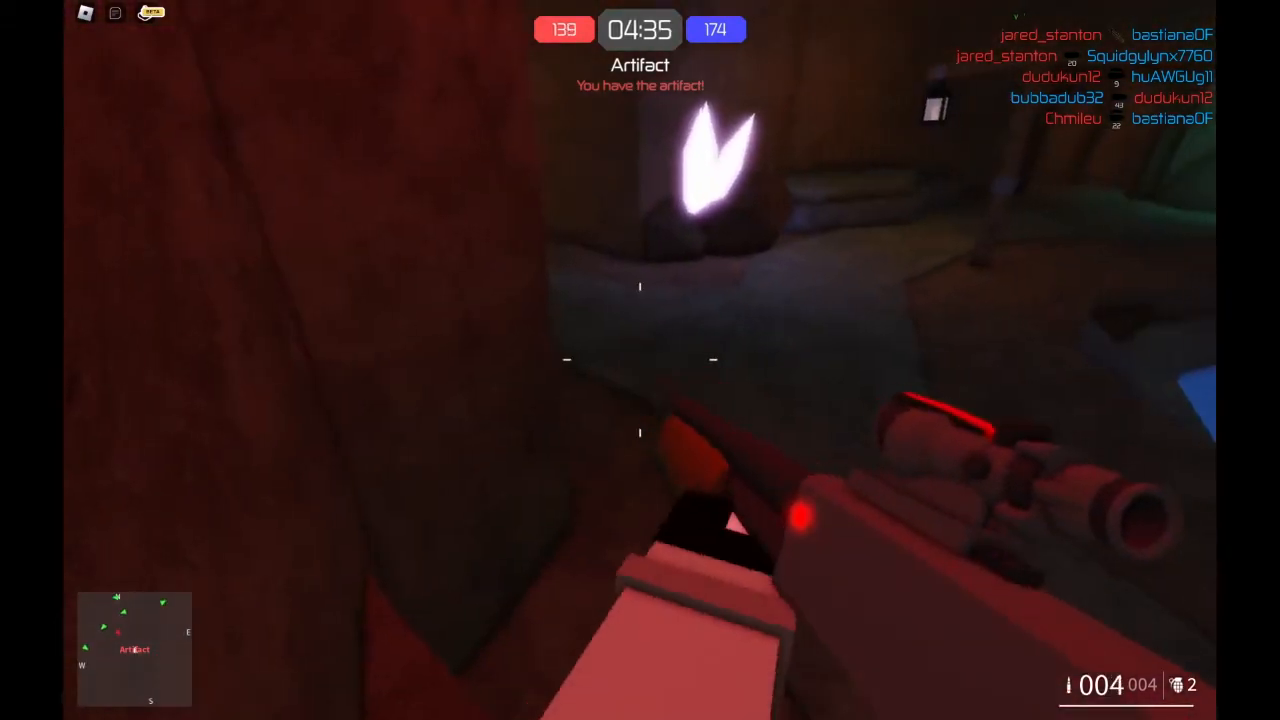
pyautogui.click(640, 360)
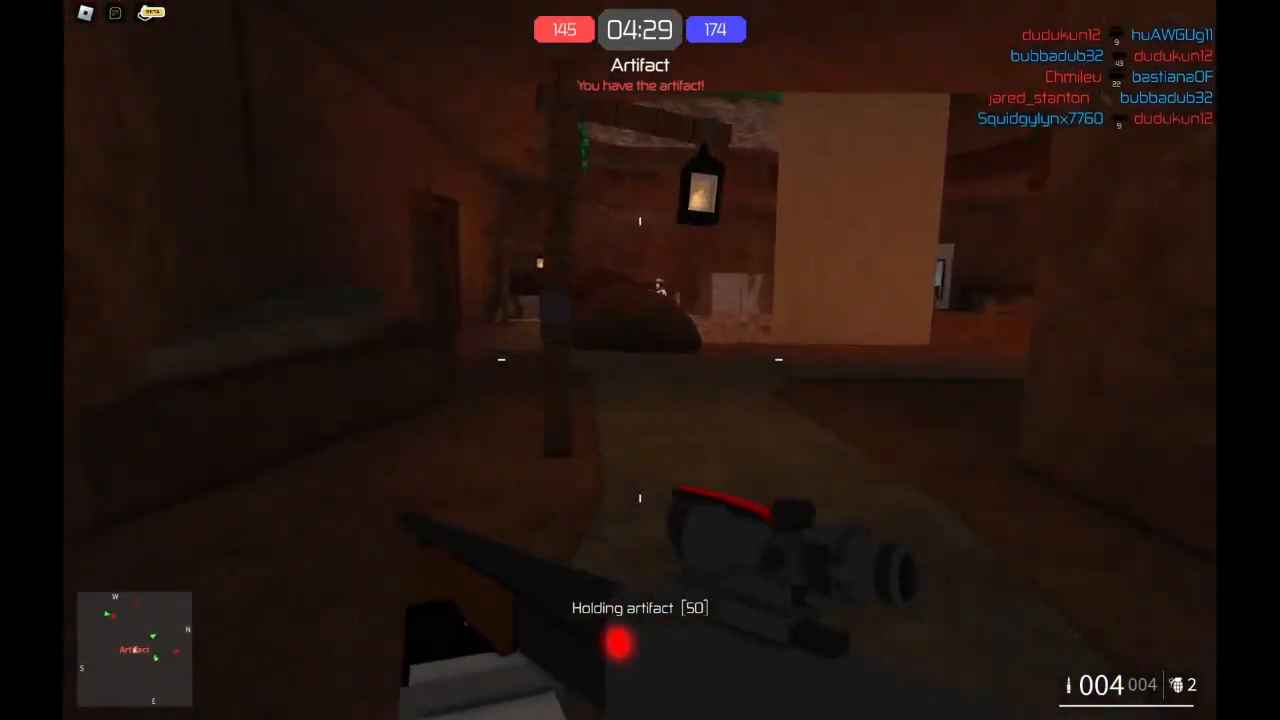
pyautogui.press('2')
pyautogui.click(640, 360)
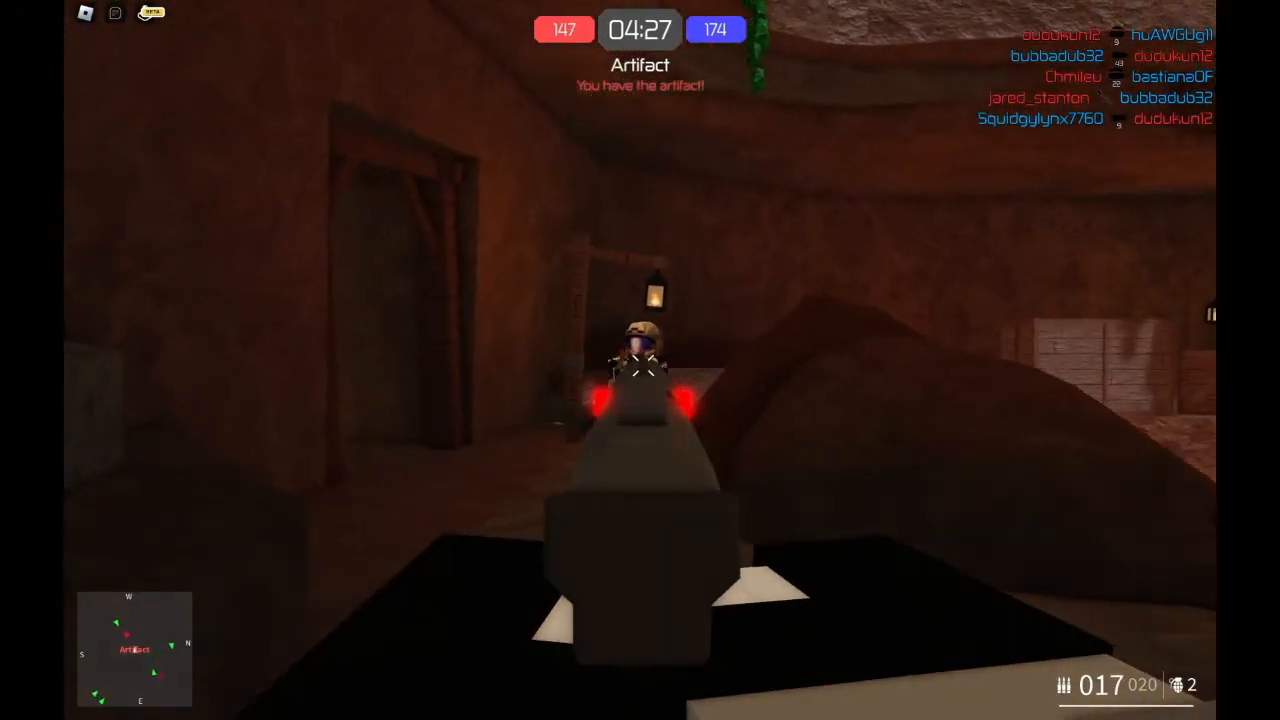
pyautogui.click(640, 360)
# Swap to the scoped rifle for a corridor headshot, then back to the secondary
pyautogui.press('1')
pyautogui.click(640, 360)
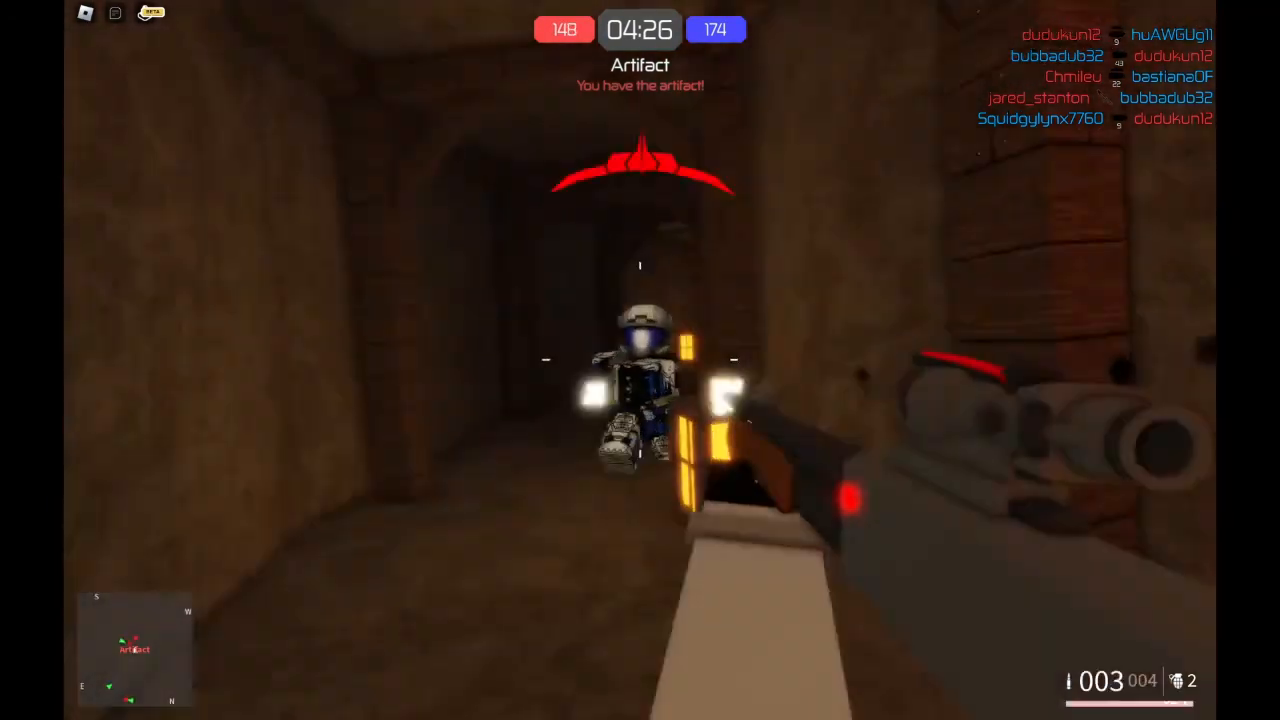
pyautogui.press('2')
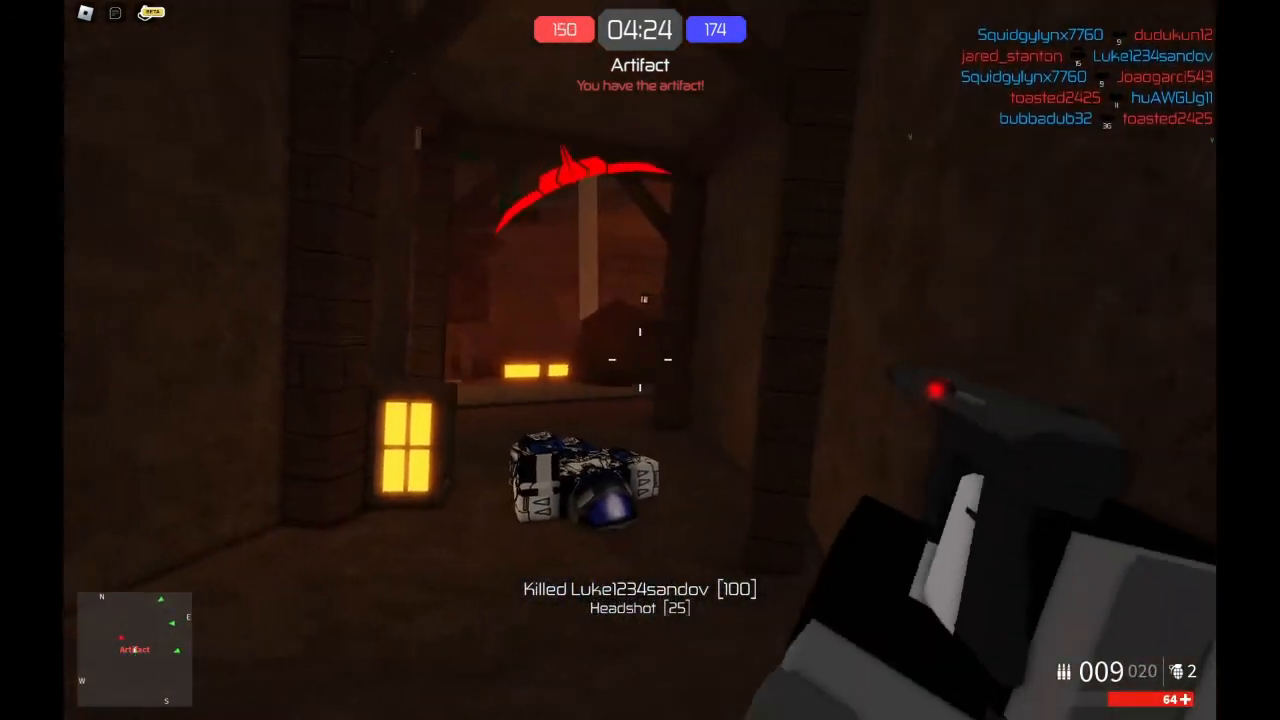